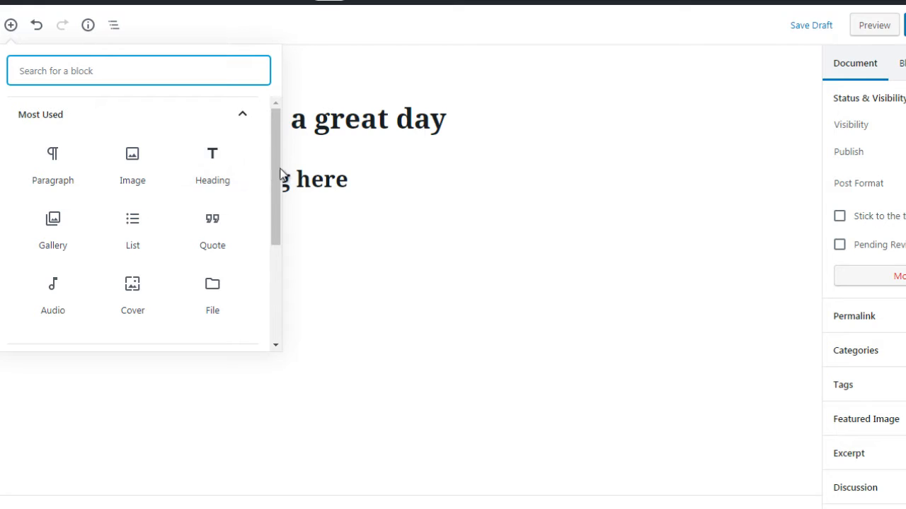
Review the Most Used and Common Blocks categories in the block library.
{"action": "left_click_drag", "start_coordinate": [273, 171], "coordinate": [276, 187]}
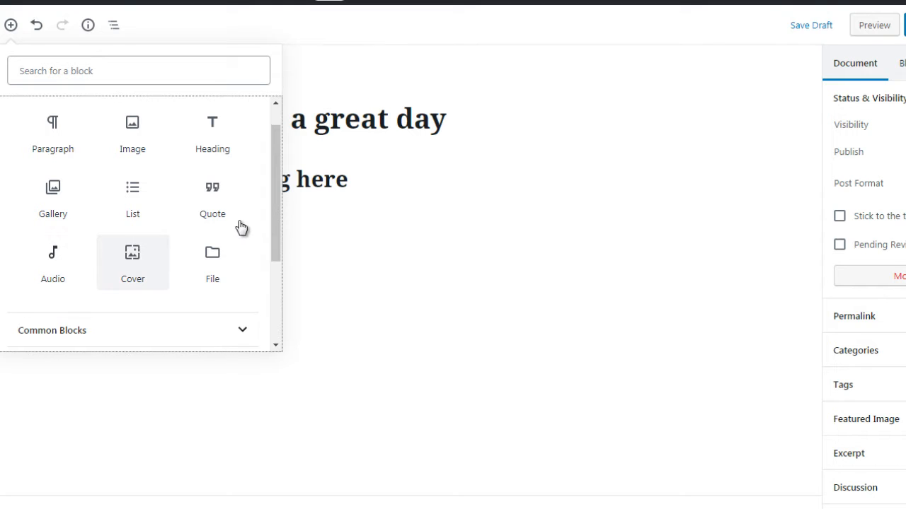
{"action": "scroll", "coordinate": [273, 177], "scroll_direction": "up", "scroll_amount": 1}
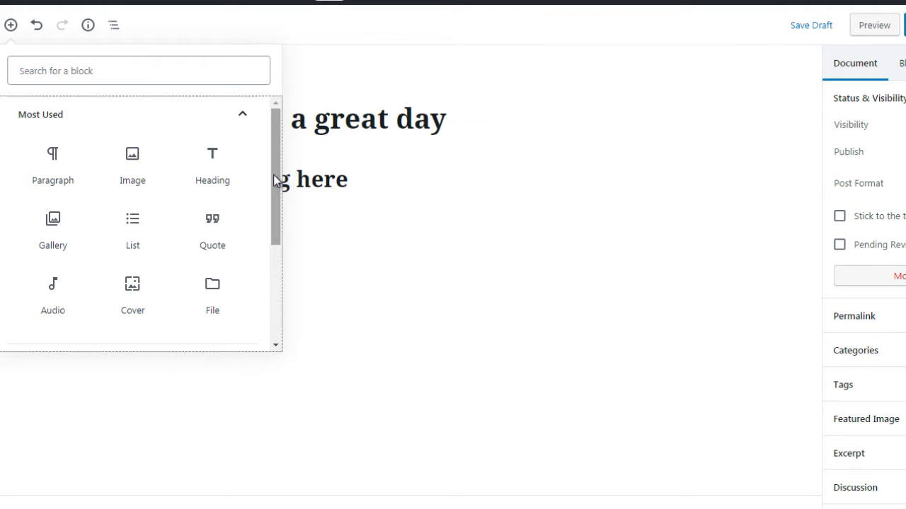
{"action": "left_click_drag", "start_coordinate": [273, 174], "coordinate": [285, 294]}
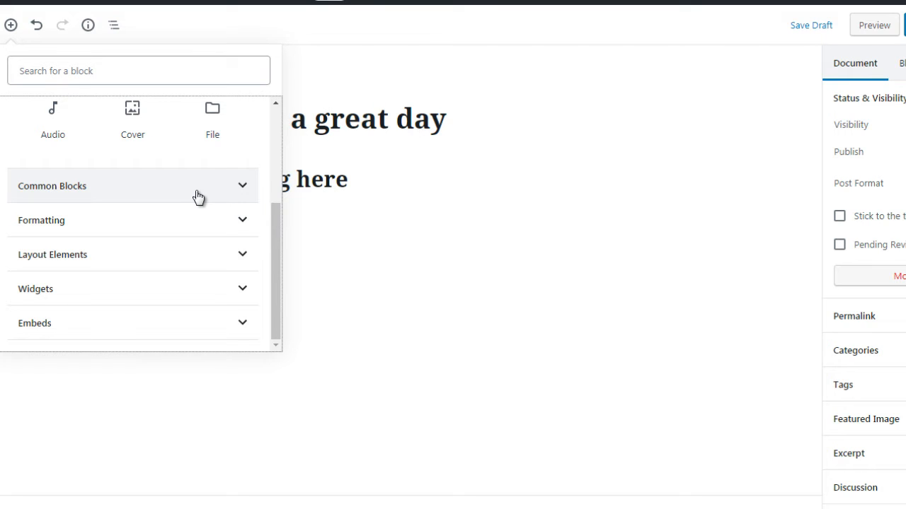
{"action": "left_click", "coordinate": [198, 197]}
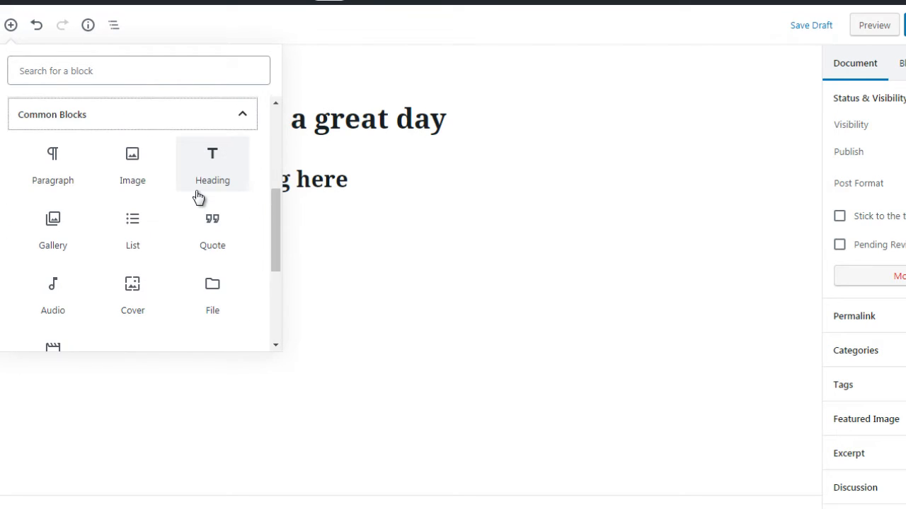
{"action": "left_click_drag", "start_coordinate": [274, 222], "coordinate": [276, 233]}
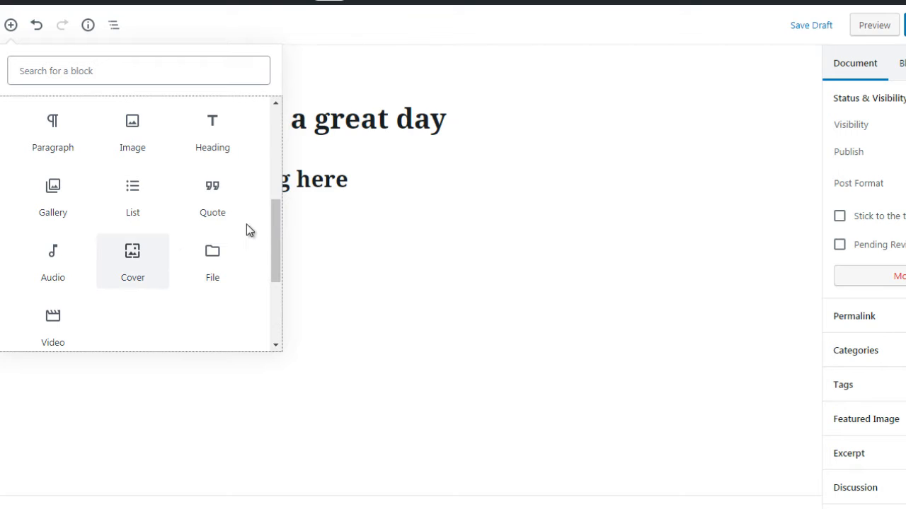
{"action": "mouse_move", "coordinate": [276, 221]}
{"action": "left_mouse_down"}
{"action": "mouse_move", "coordinate": [274, 208]}
{"action": "mouse_move", "coordinate": [271, 232]}
{"action": "left_mouse_up"}
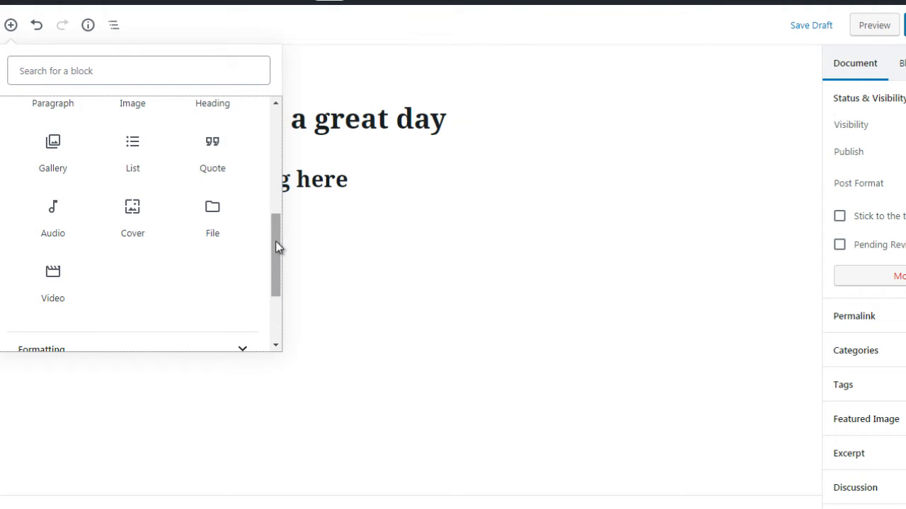
{"action": "left_click_drag", "start_coordinate": [276, 258], "coordinate": [277, 295]}
Examine the blocks offered in the Formatting, Layout Elements and Widgets categories.
{"action": "left_click", "coordinate": [220, 228]}
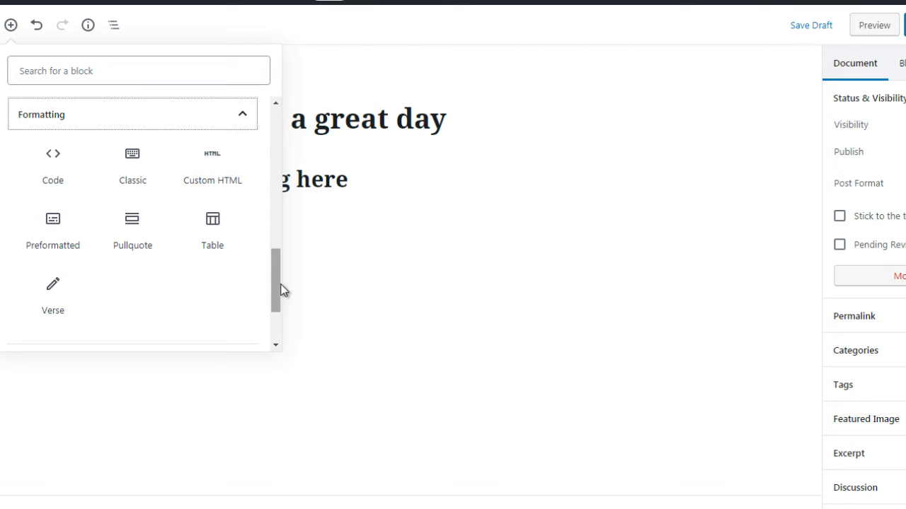
{"action": "left_click_drag", "start_coordinate": [275, 287], "coordinate": [276, 330]}
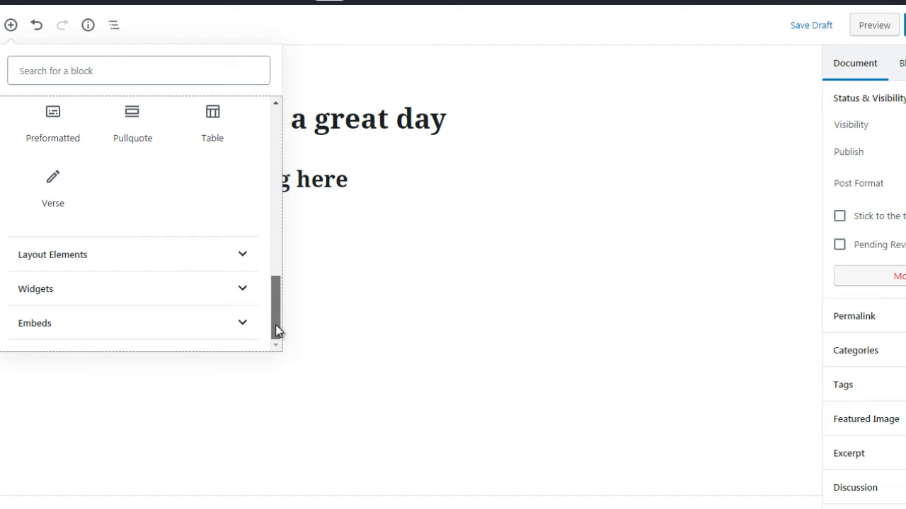
{"action": "left_click", "coordinate": [145, 261]}
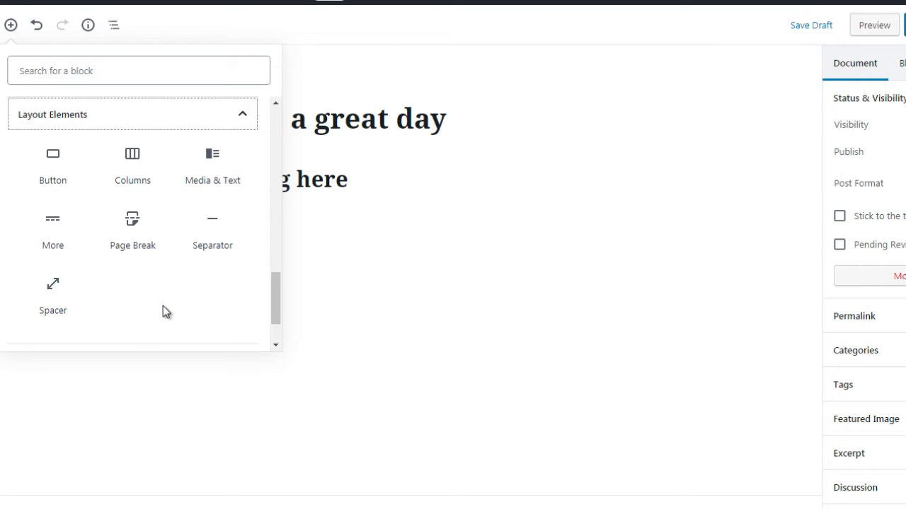
{"action": "left_click_drag", "start_coordinate": [276, 307], "coordinate": [277, 339]}
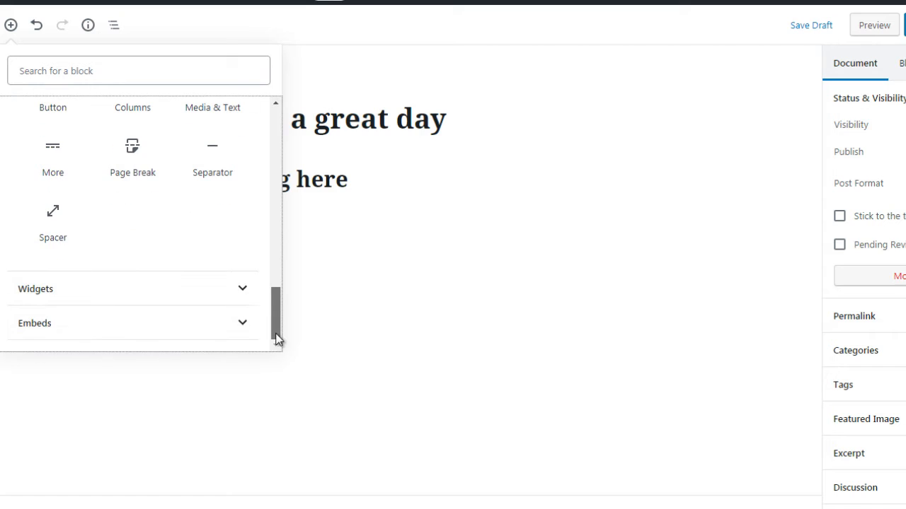
{"action": "left_click", "coordinate": [188, 299]}
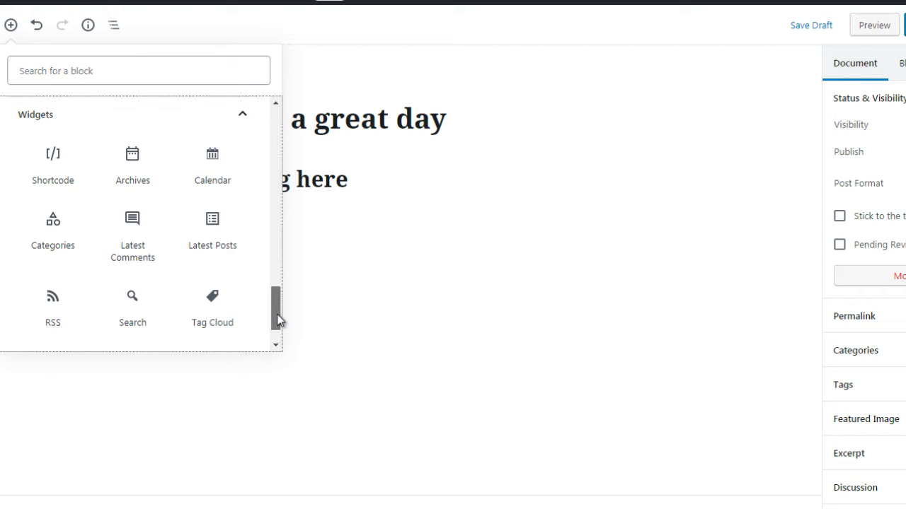
{"action": "left_click_drag", "start_coordinate": [277, 320], "coordinate": [279, 344]}
Look through the Embeds category down to Amazon Kindle, and close the block library.
{"action": "left_click", "coordinate": [229, 327]}
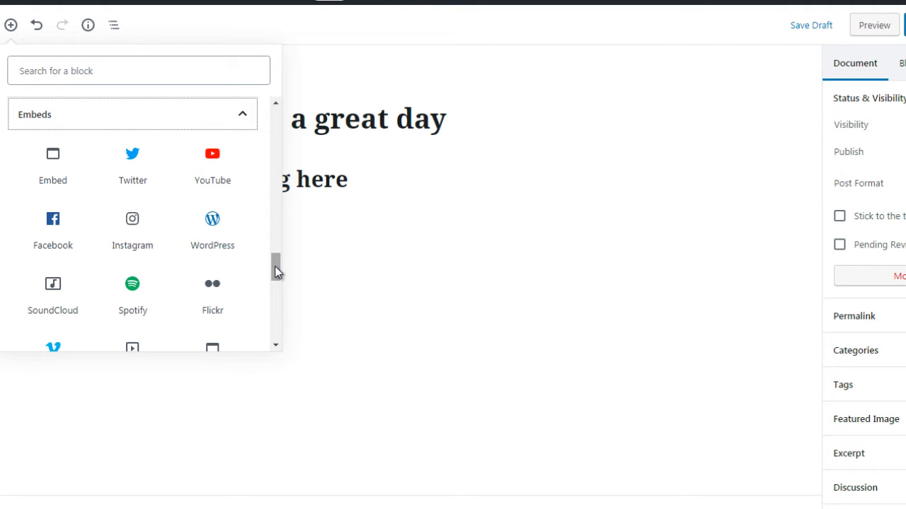
{"action": "left_click_drag", "start_coordinate": [276, 272], "coordinate": [272, 291]}
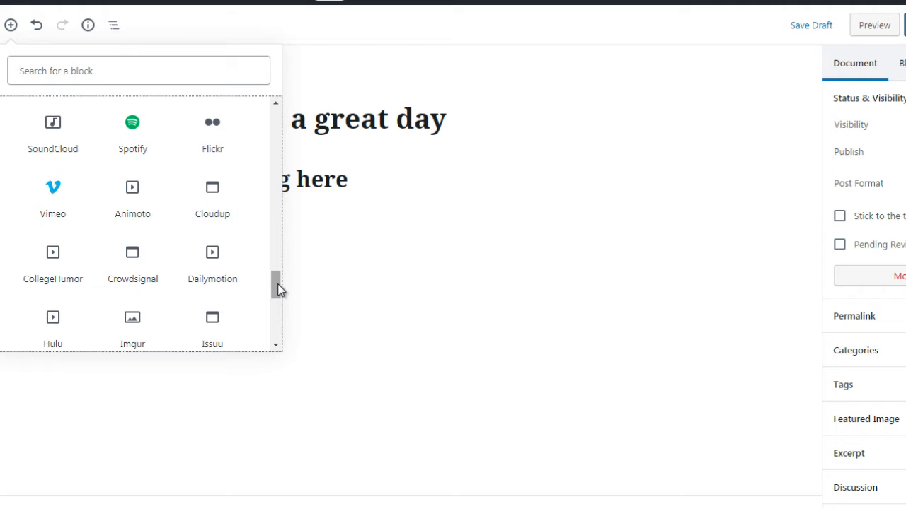
{"action": "left_click_drag", "start_coordinate": [277, 286], "coordinate": [277, 325]}
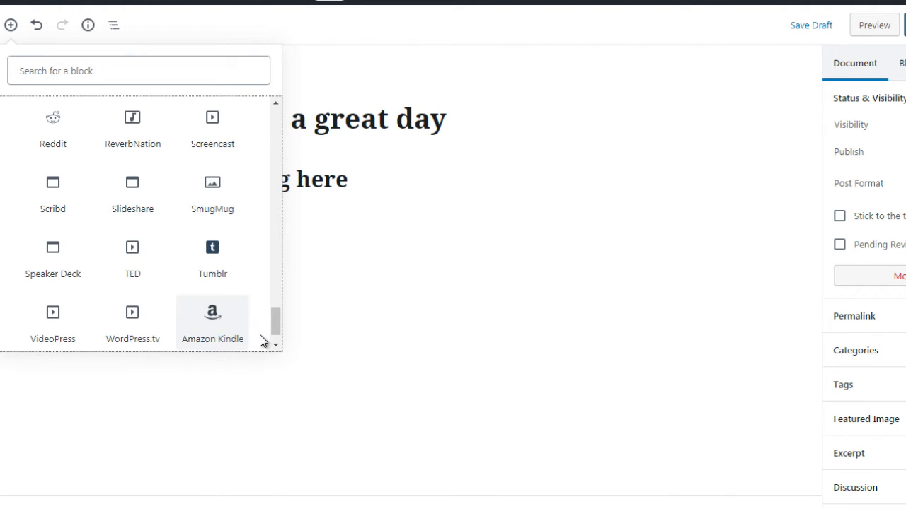
{"action": "left_click_drag", "start_coordinate": [286, 281], "coordinate": [291, 111]}
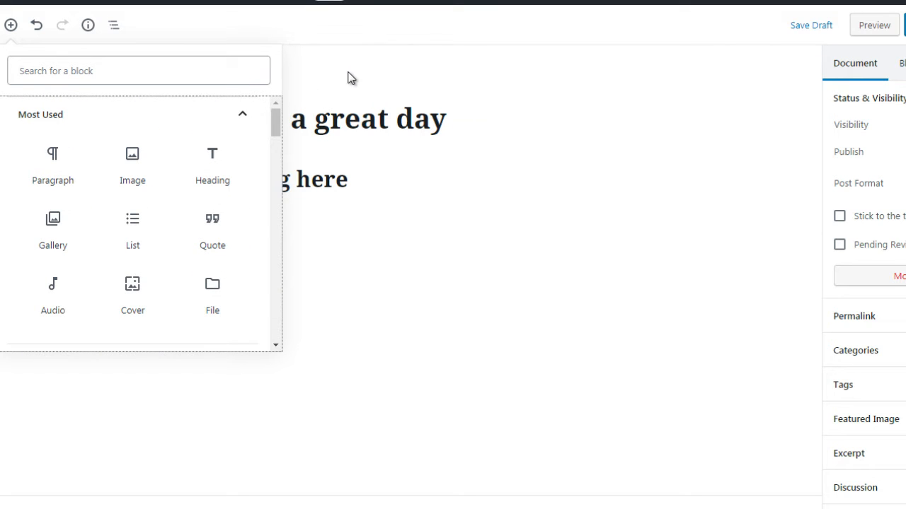
{"action": "left_click", "coordinate": [309, 95]}
Select the "heading here" block to examine its formatting options and block settings, and deselect it.
{"action": "left_click", "coordinate": [228, 179]}
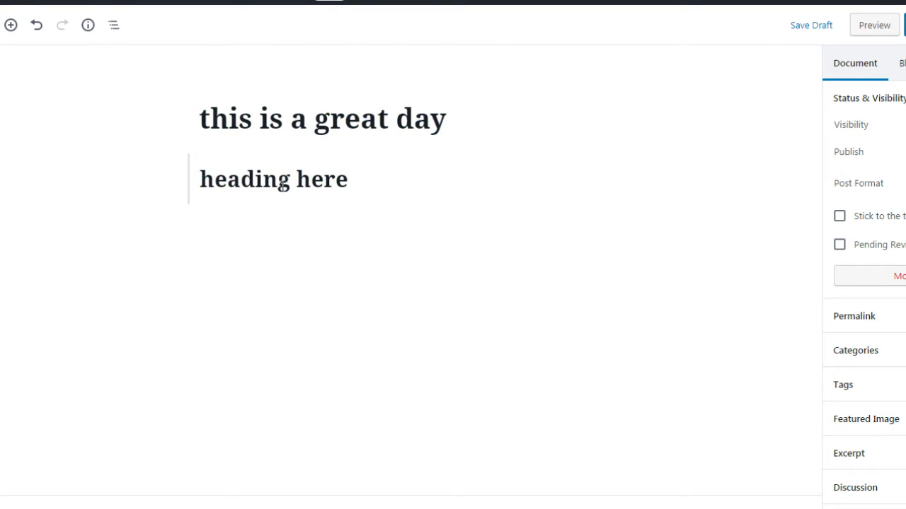
{"action": "left_click", "coordinate": [281, 185]}
{"action": "left_click", "coordinate": [370, 284]}
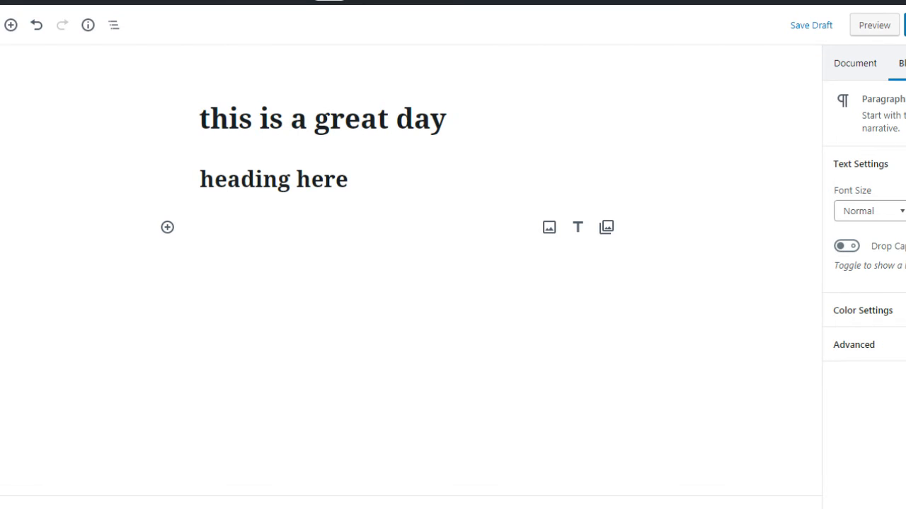
{"action": "left_click", "coordinate": [336, 182]}
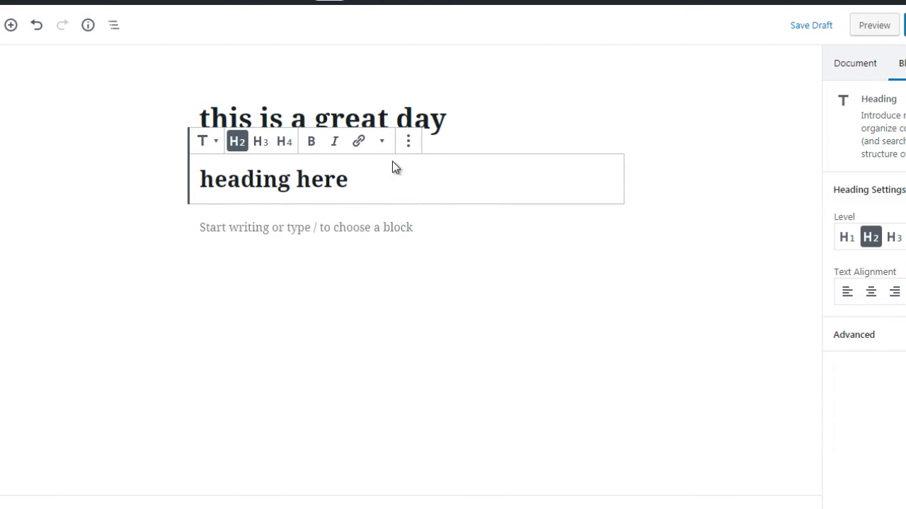
{"action": "left_click", "coordinate": [151, 191]}
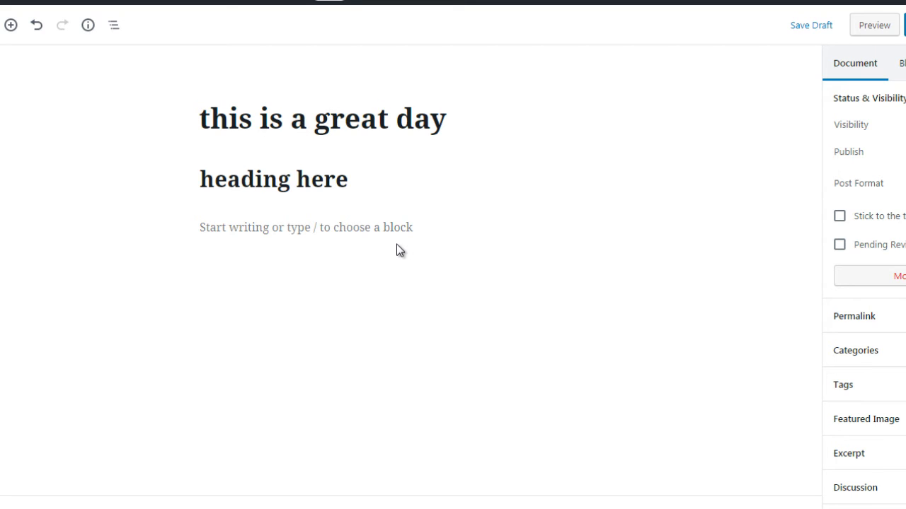
Switch the editor to Fullscreen Mode.
{"action": "mouse_move", "coordinate": [350, 228]}
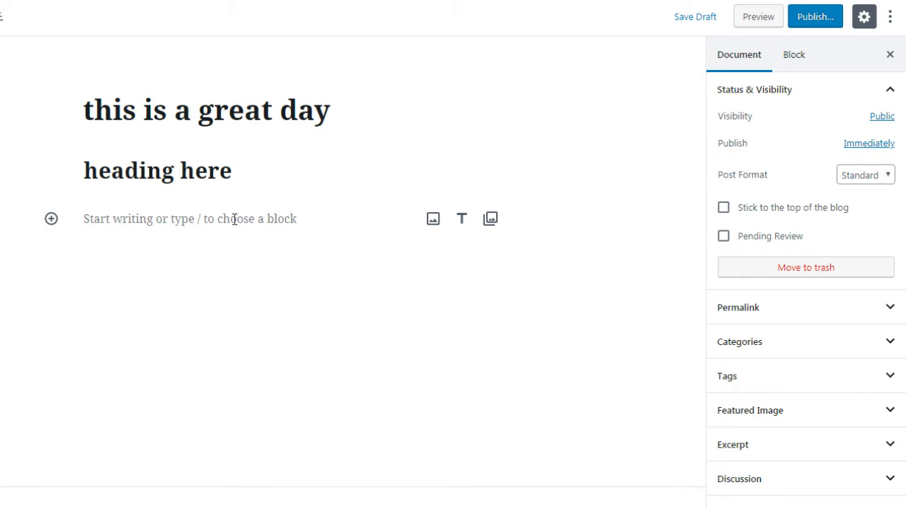
{"action": "left_click", "coordinate": [888, 20]}
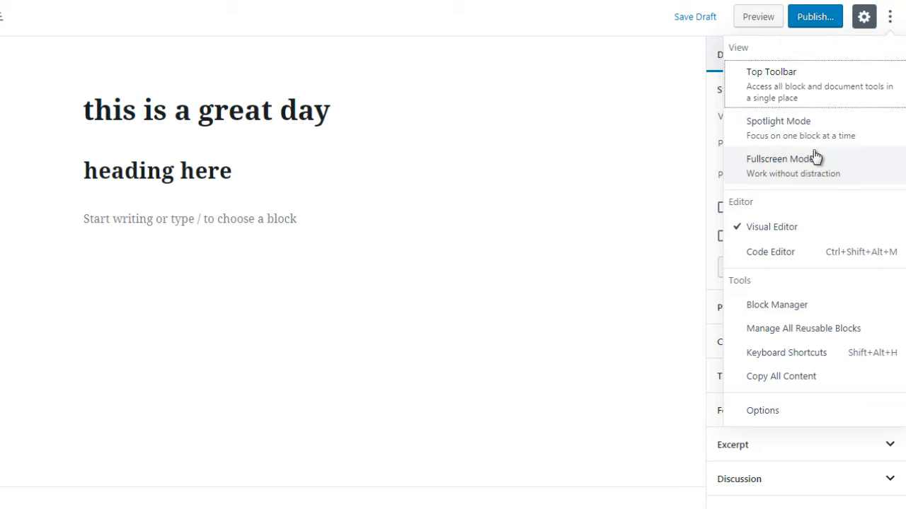
{"action": "left_click", "coordinate": [765, 170]}
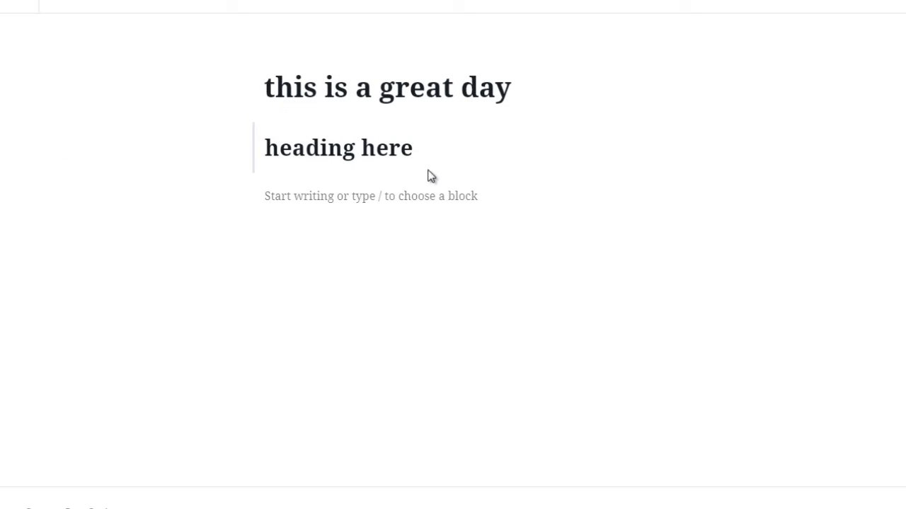
Insert a bulleted List block beneath "heading here" with the items 1, 2, 3, 4 and 5, plus an empty last bullet.
{"action": "left_click", "coordinate": [472, 173]}
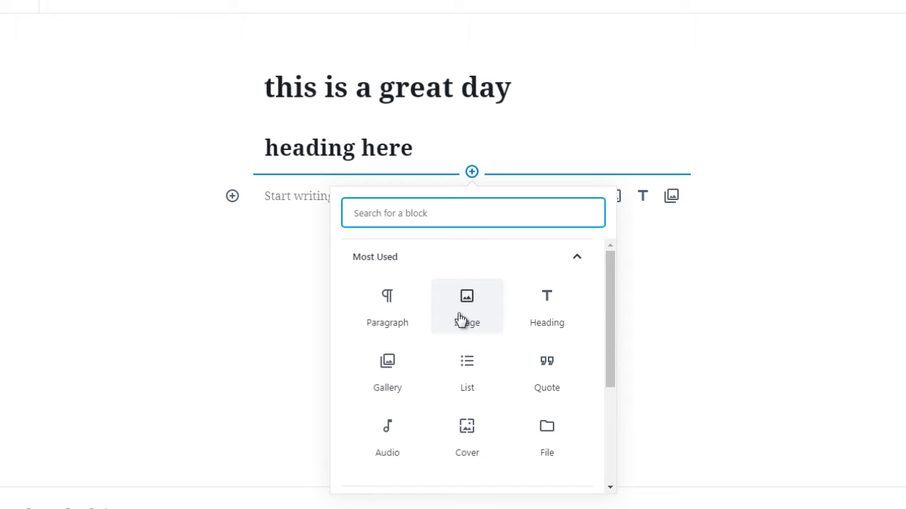
{"action": "left_click", "coordinate": [466, 372]}
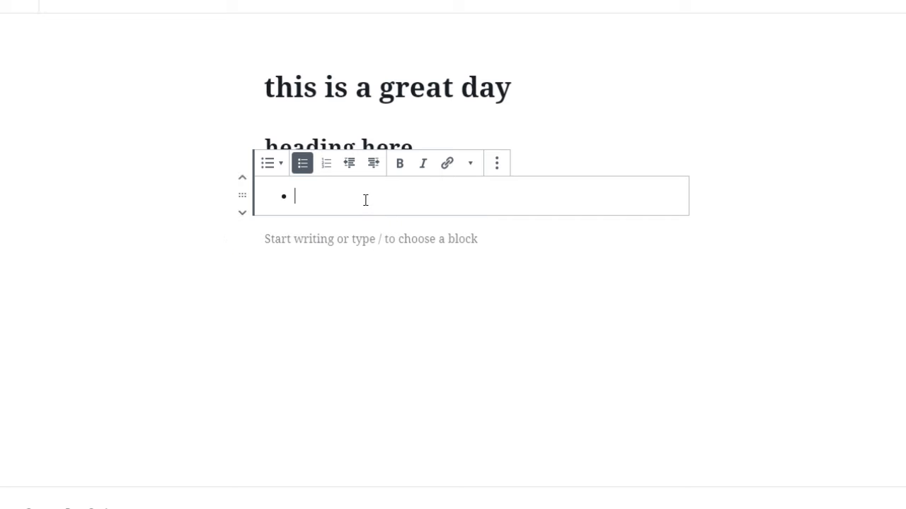
{"action": "type", "text": "1"}
{"action": "key", "text": "Return"}
{"action": "type", "text": "2"}
{"action": "key", "text": "Return"}
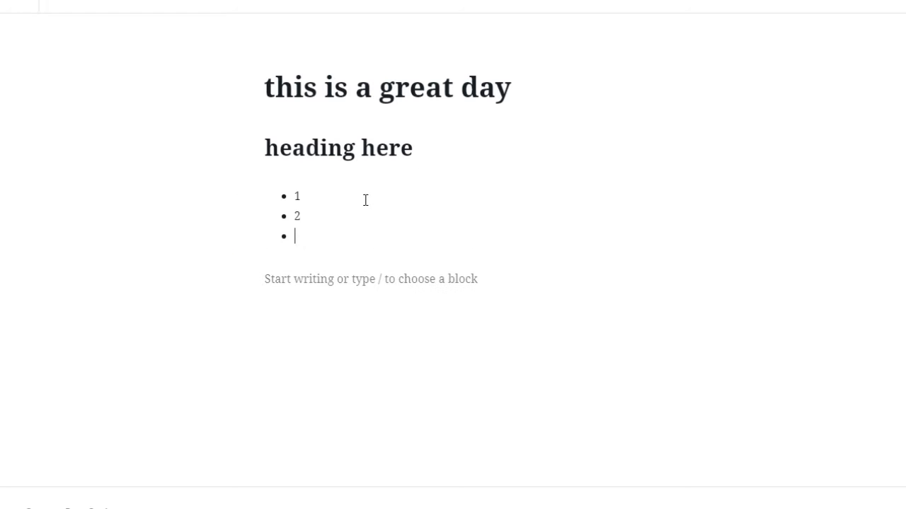
{"action": "type", "text": "3"}
{"action": "key", "text": "Return"}
{"action": "type", "text": "4"}
{"action": "key", "text": "Return"}
{"action": "type", "text": "5"}
{"action": "key", "text": "Return"}
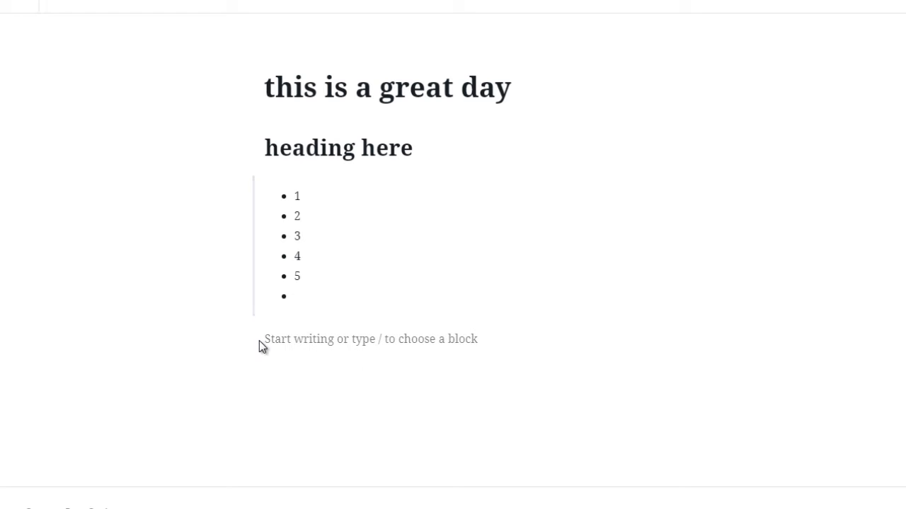
Add a Quote block below the list with the text "This is a quote".
{"action": "left_click", "coordinate": [232, 341]}
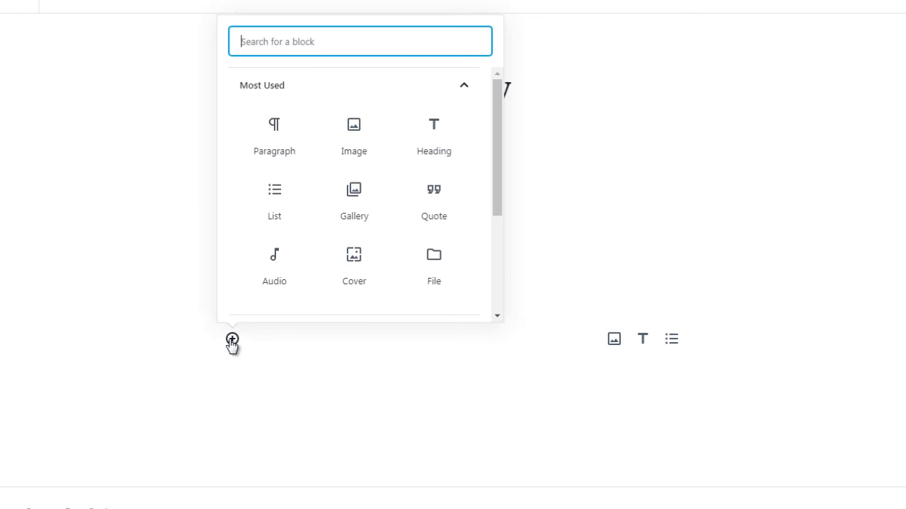
{"action": "left_click", "coordinate": [436, 204]}
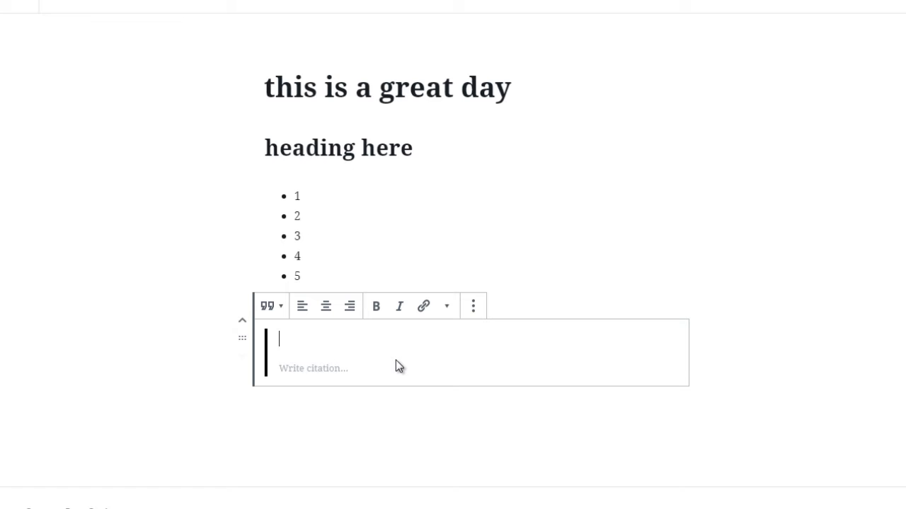
{"action": "type", "text": "This is a "}
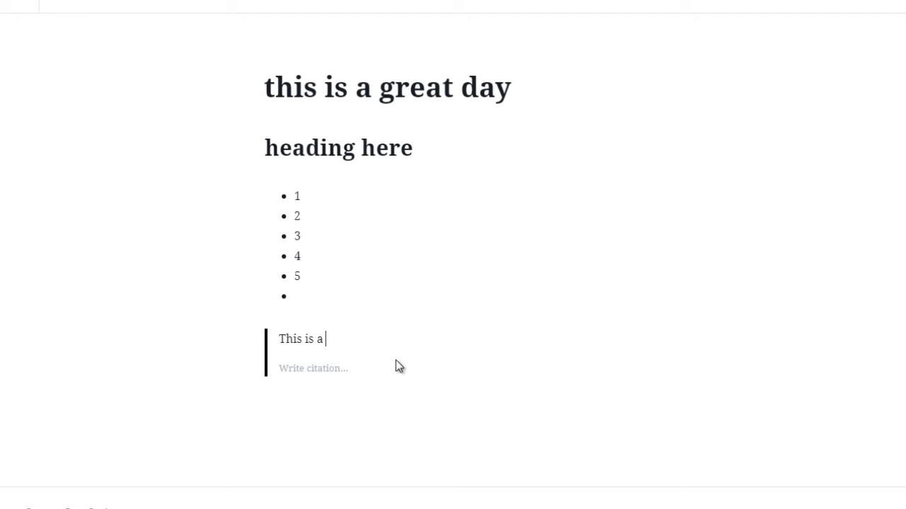
{"action": "type", "text": "quote"}
{"action": "left_click", "coordinate": [339, 433]}
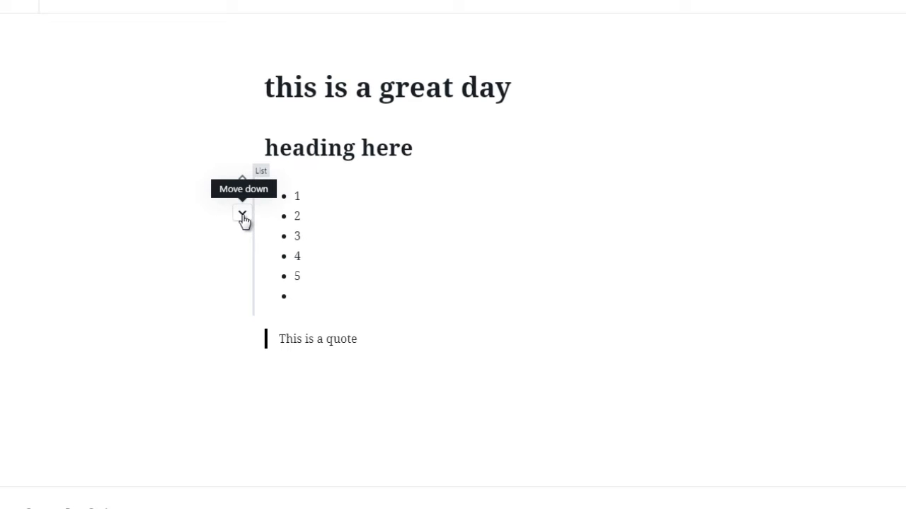
Move the list block down one position past the quote, and move the quote back down below the list.
{"action": "left_click", "coordinate": [242, 214]}
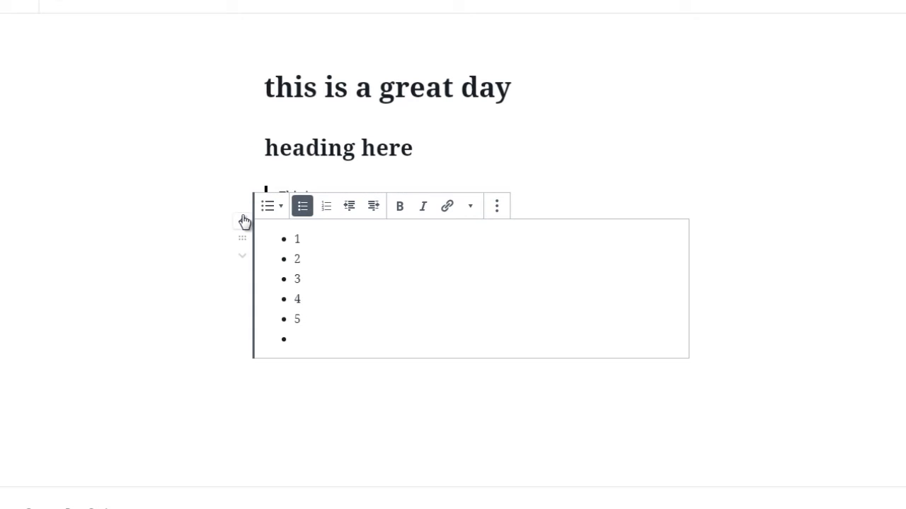
{"action": "left_click", "coordinate": [214, 256]}
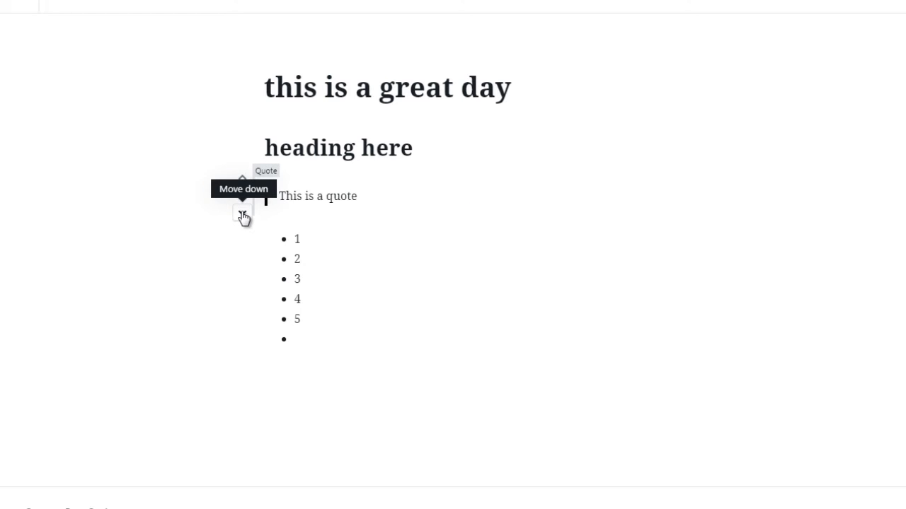
{"action": "left_click", "coordinate": [242, 215]}
{"action": "left_click", "coordinate": [220, 252]}
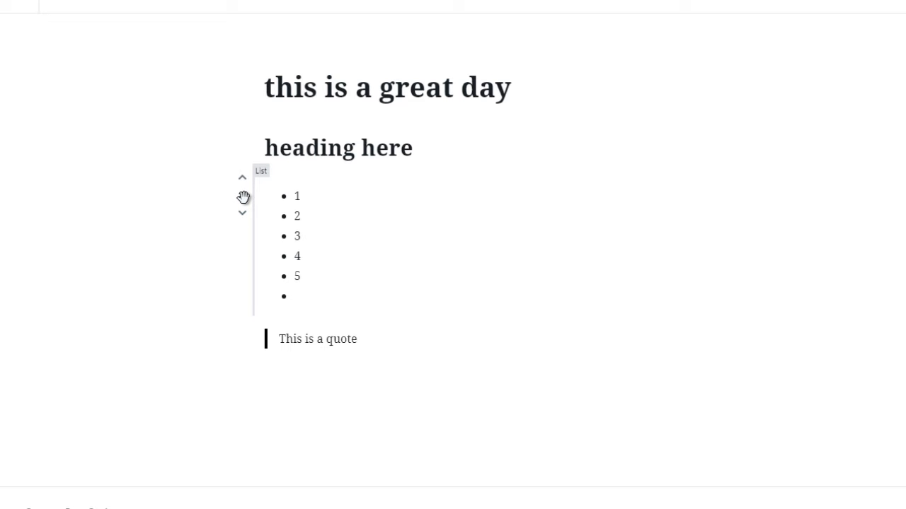
Move the list block below the quote block, and try to add a block between them.
{"action": "left_click_drag", "start_coordinate": [244, 197], "coordinate": [261, 373]}
{"action": "left_click", "coordinate": [208, 265]}
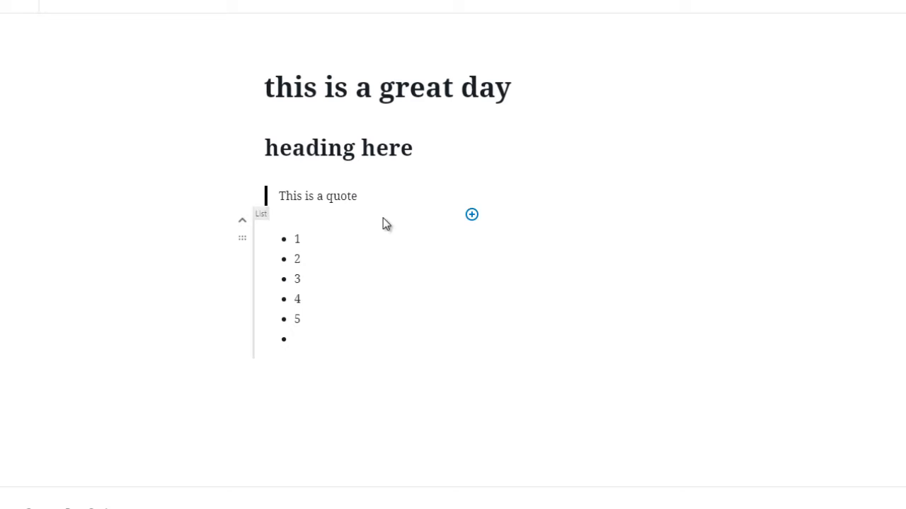
{"action": "left_click", "coordinate": [473, 218]}
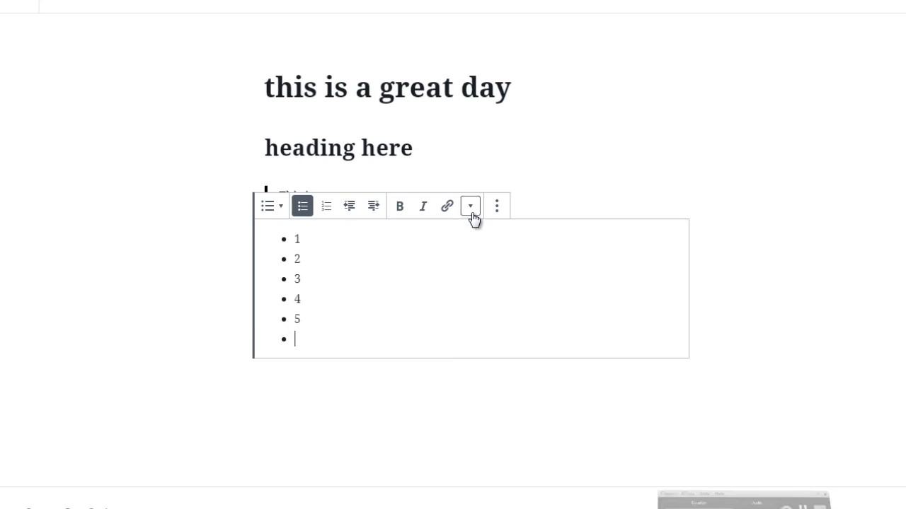
Insert a Gallery block from the common blocks below the bulleted list.
{"action": "left_click", "coordinate": [222, 265]}
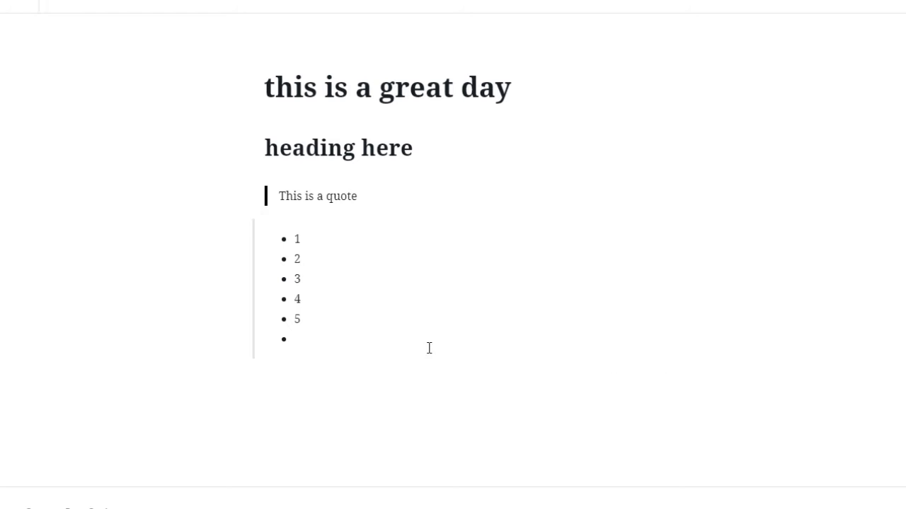
{"action": "left_click", "coordinate": [431, 378]}
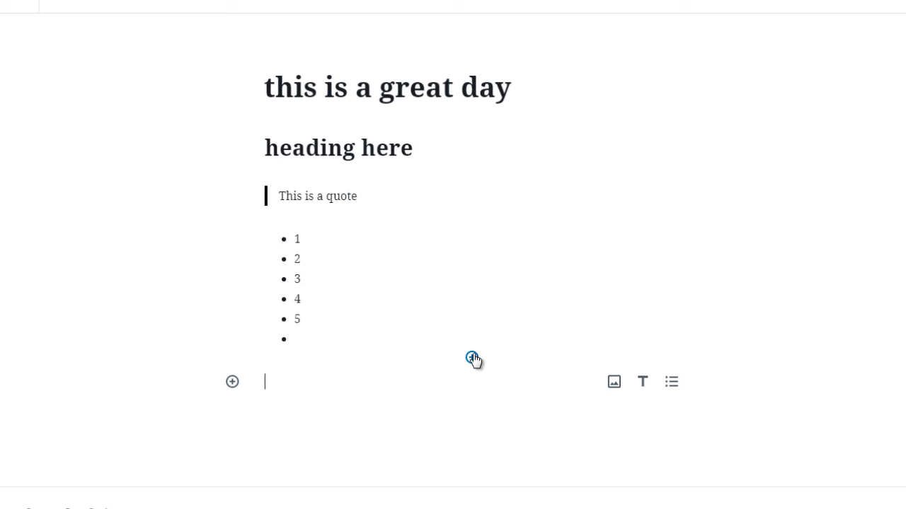
{"action": "left_click", "coordinate": [232, 382]}
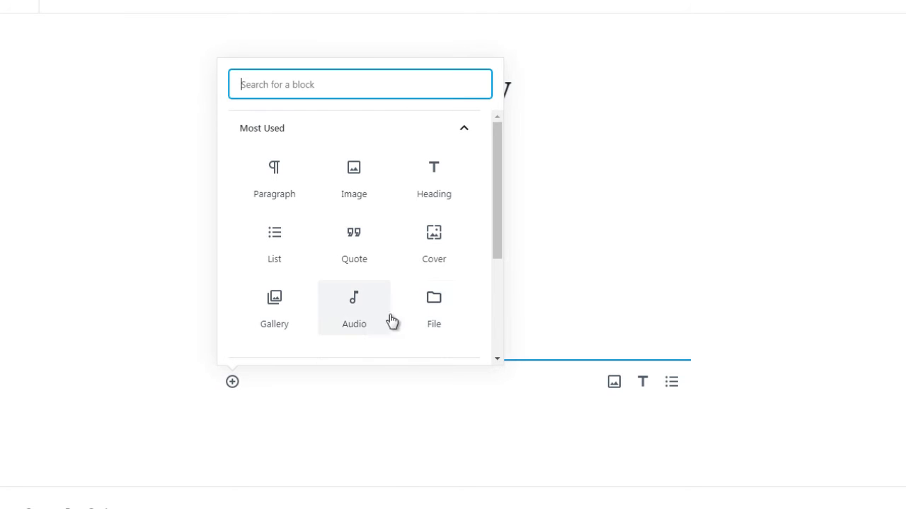
{"action": "left_click_drag", "start_coordinate": [502, 247], "coordinate": [488, 313]}
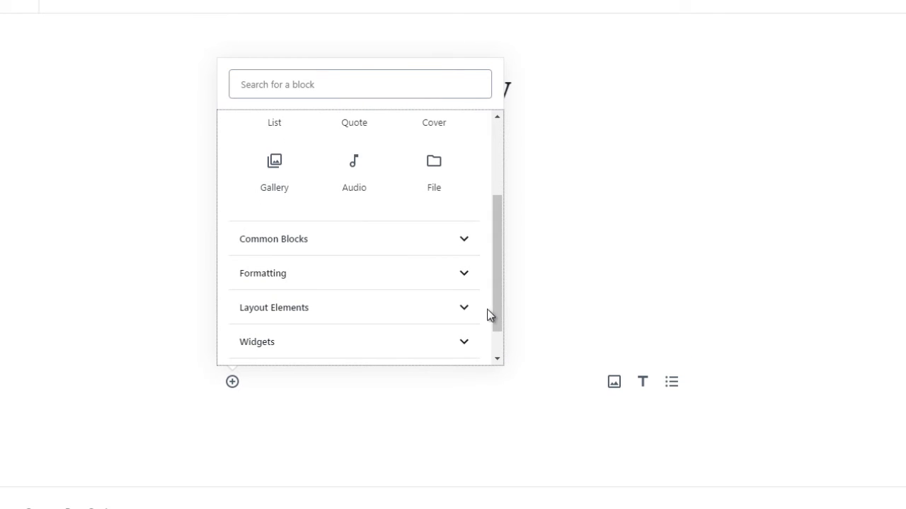
{"action": "left_click", "coordinate": [448, 246]}
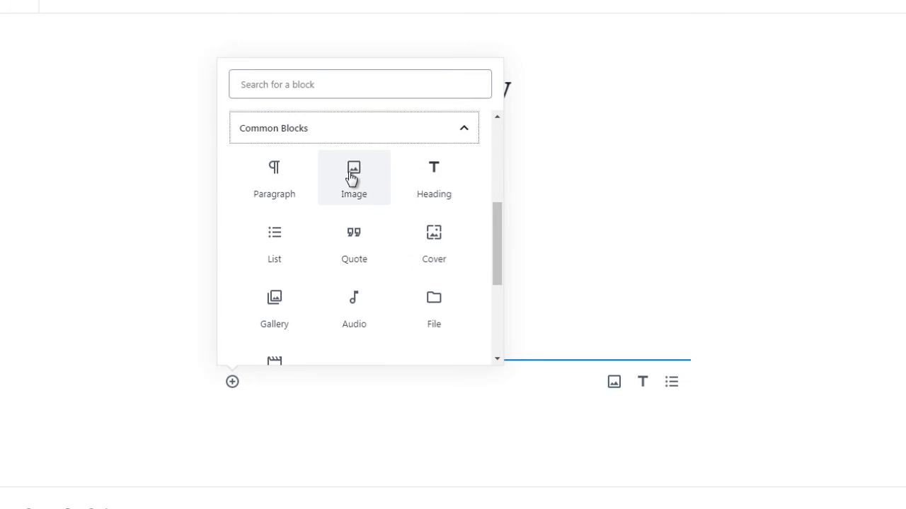
{"action": "left_click", "coordinate": [284, 316]}
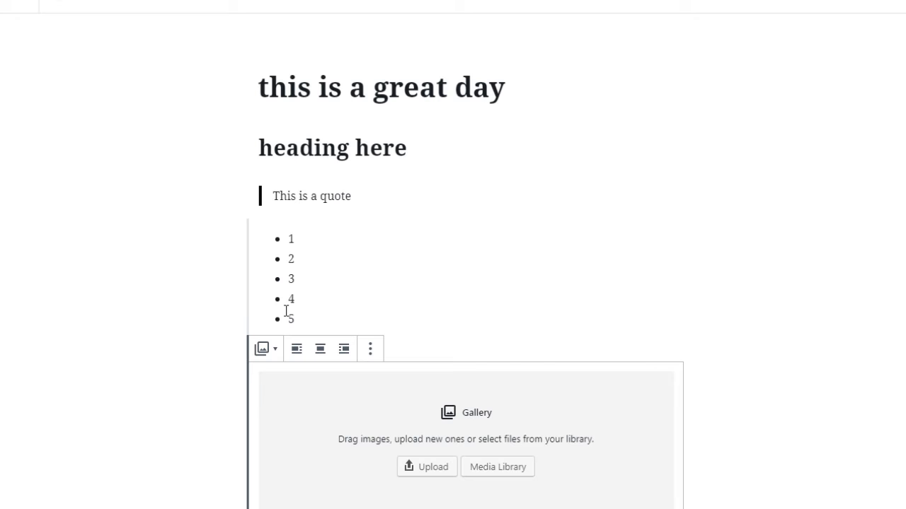
{"action": "scroll", "coordinate": [639, 312], "scroll_direction": "down", "scroll_amount": 2}
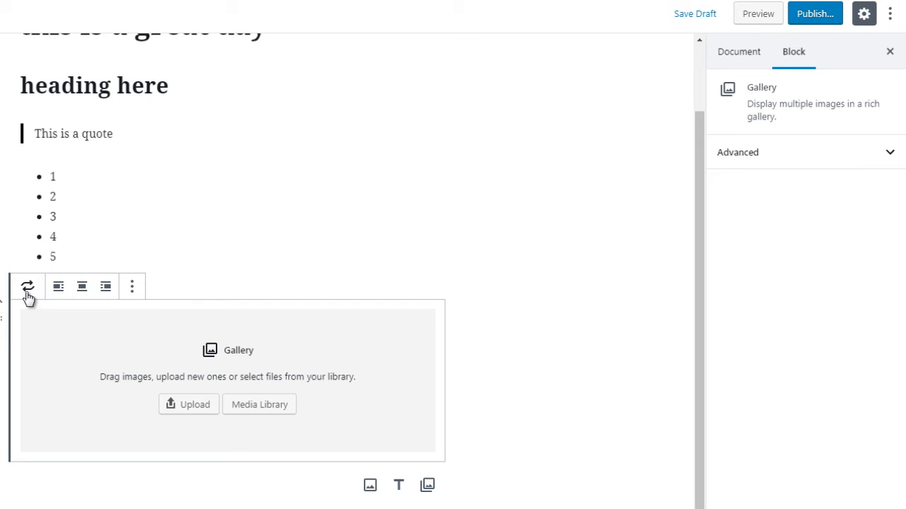
Check which block types the gallery can be transformed to, leaving it as a gallery and keeping it selected.
{"action": "left_click", "coordinate": [28, 290]}
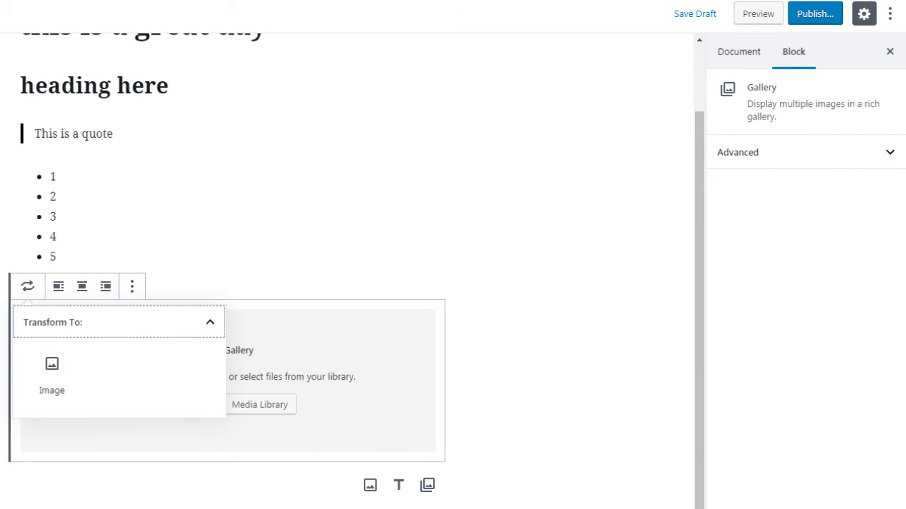
{"action": "left_click", "coordinate": [538, 332]}
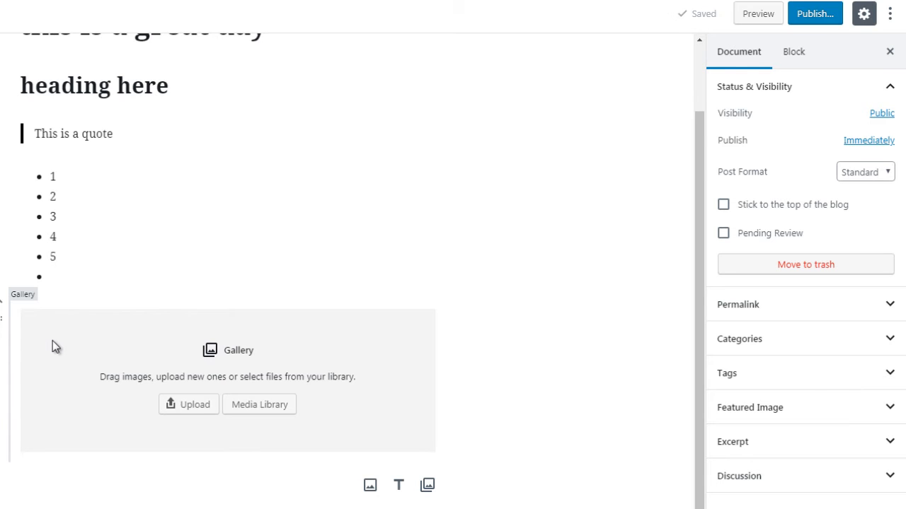
{"action": "left_click", "coordinate": [78, 341]}
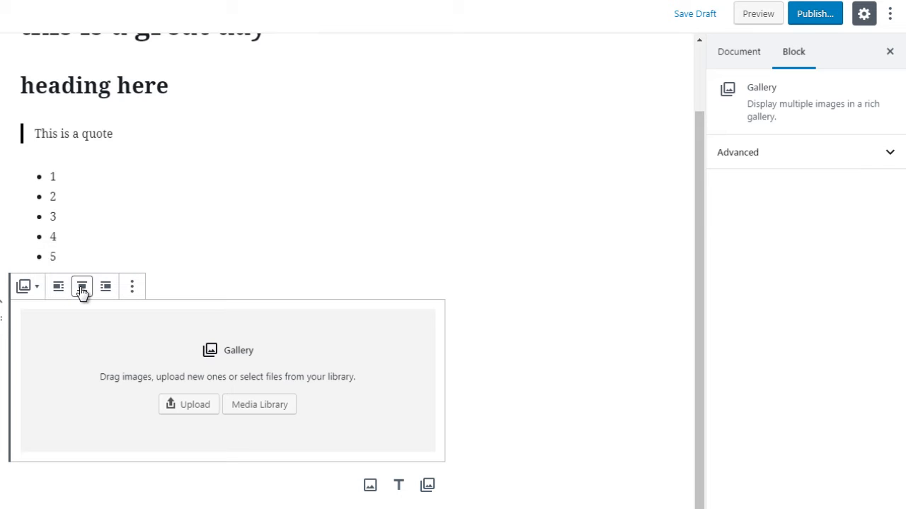
Hide the block settings for the gallery block, and show them again.
{"action": "left_click", "coordinate": [133, 290]}
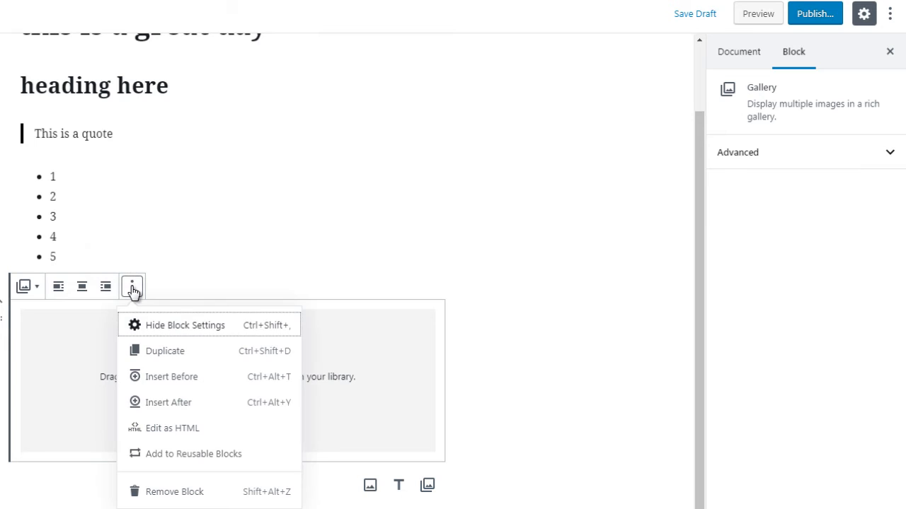
{"action": "left_click", "coordinate": [182, 333]}
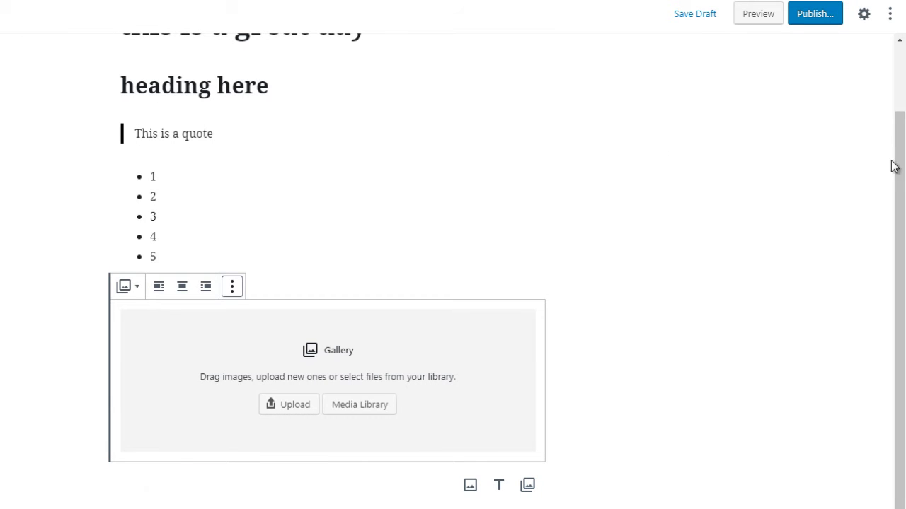
{"action": "left_click_drag", "start_coordinate": [898, 169], "coordinate": [903, 120]}
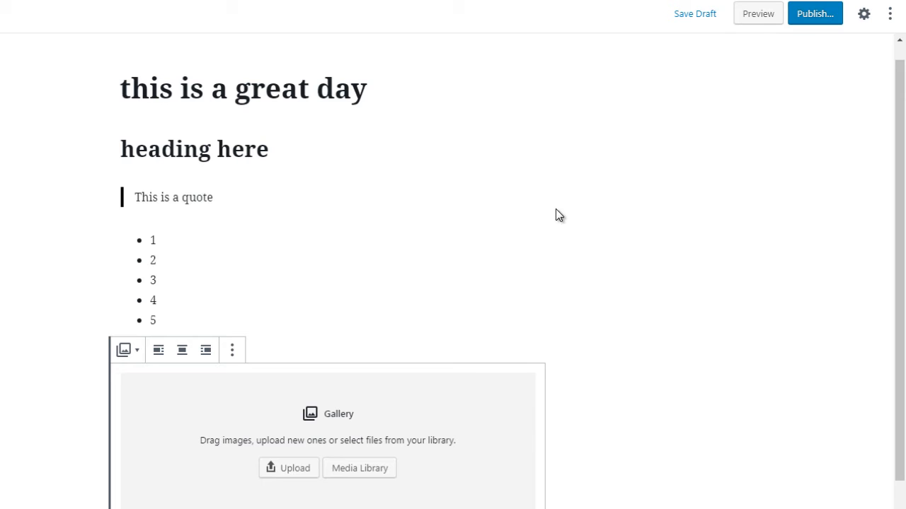
{"action": "mouse_move", "coordinate": [902, 189]}
{"action": "left_mouse_down"}
{"action": "mouse_move", "coordinate": [903, 176]}
{"action": "mouse_move", "coordinate": [904, 185]}
{"action": "left_mouse_up"}
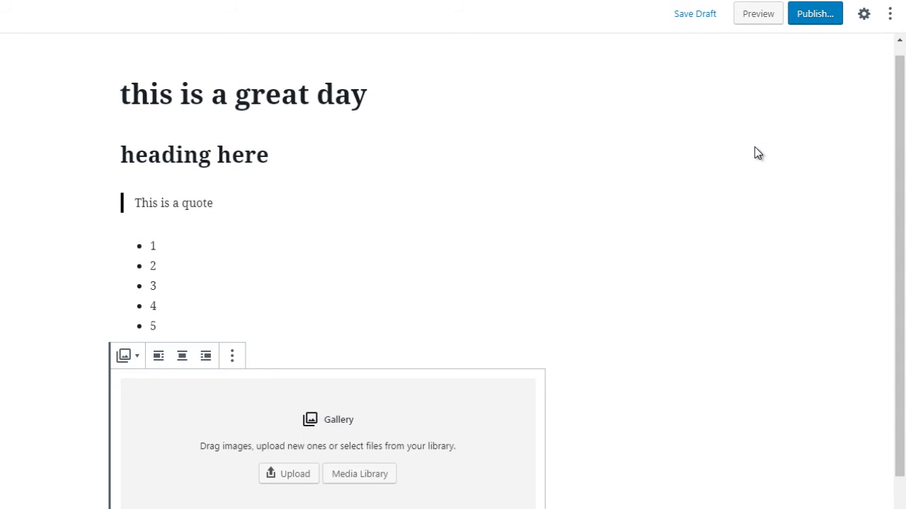
{"action": "left_click", "coordinate": [234, 359]}
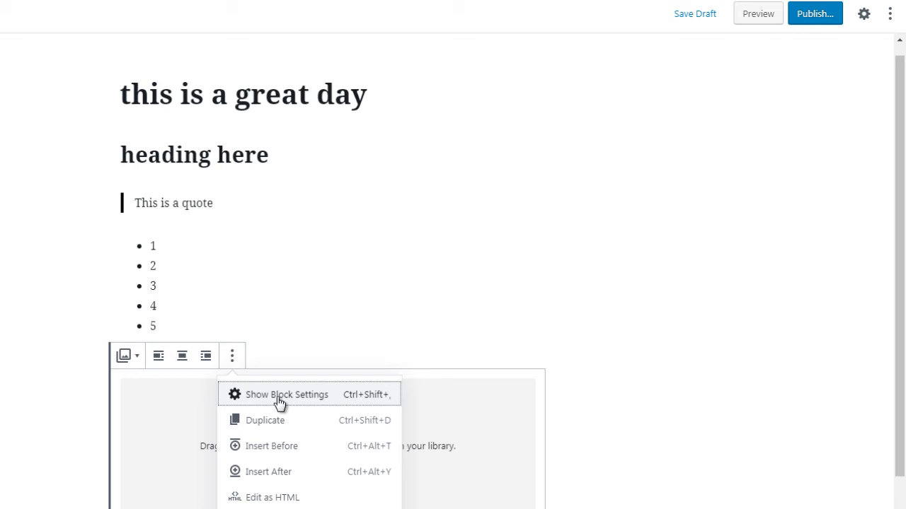
{"action": "left_click", "coordinate": [278, 401]}
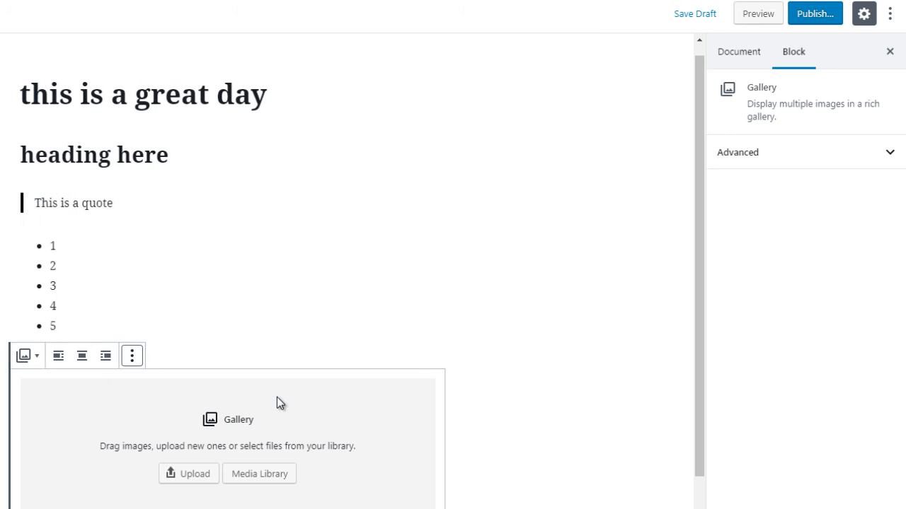
Duplicate the gallery block, and remove the duplicate.
{"action": "left_click", "coordinate": [133, 362]}
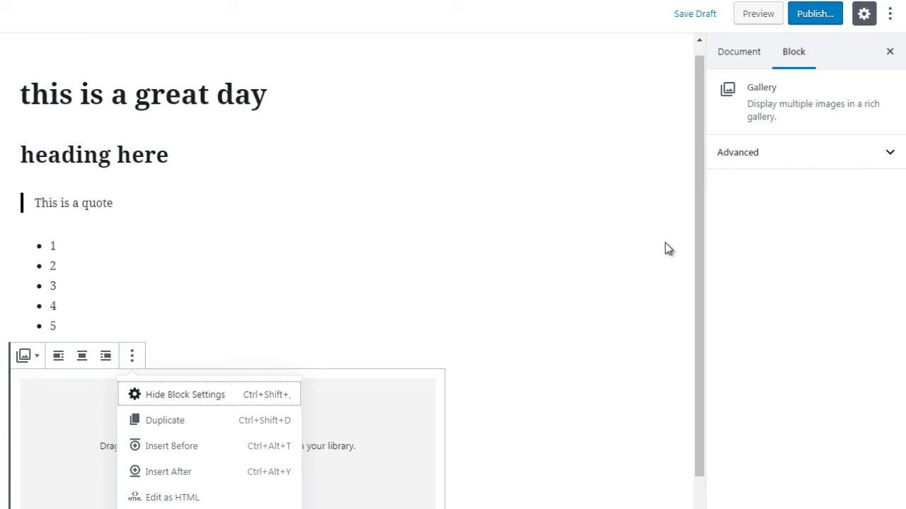
{"action": "scroll", "coordinate": [704, 294], "scroll_direction": "down", "scroll_amount": 2}
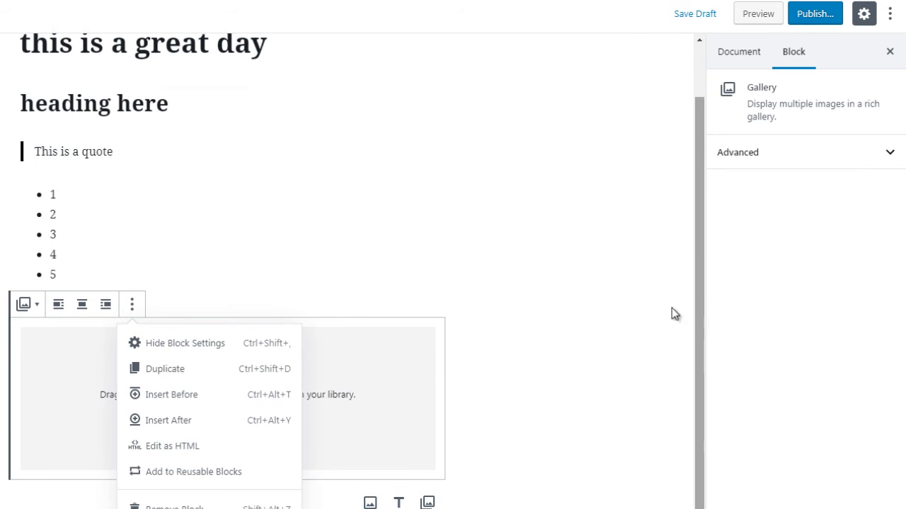
{"action": "left_click", "coordinate": [497, 312]}
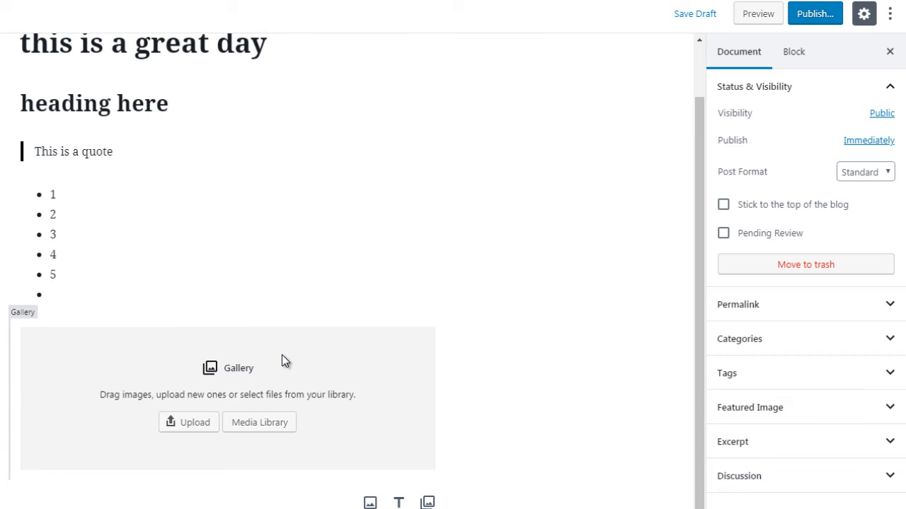
{"action": "left_click", "coordinate": [114, 344]}
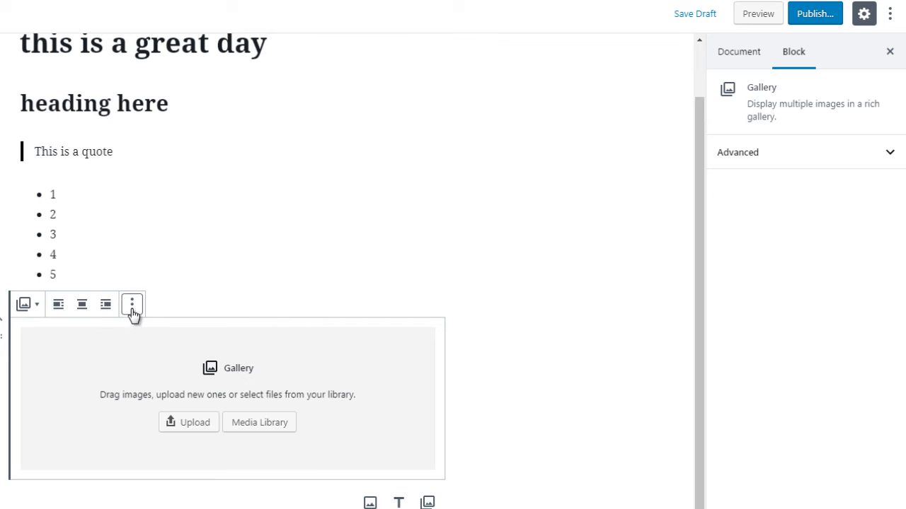
{"action": "left_click", "coordinate": [133, 308]}
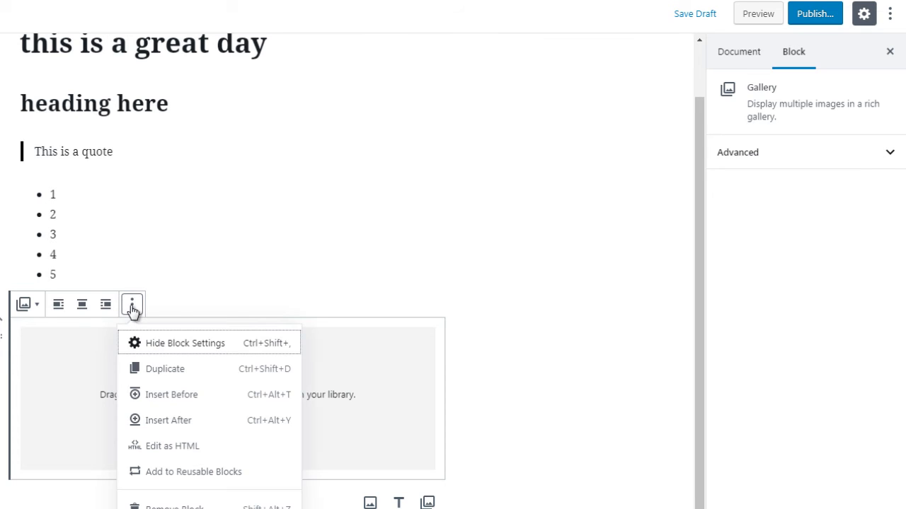
{"action": "left_click", "coordinate": [182, 370]}
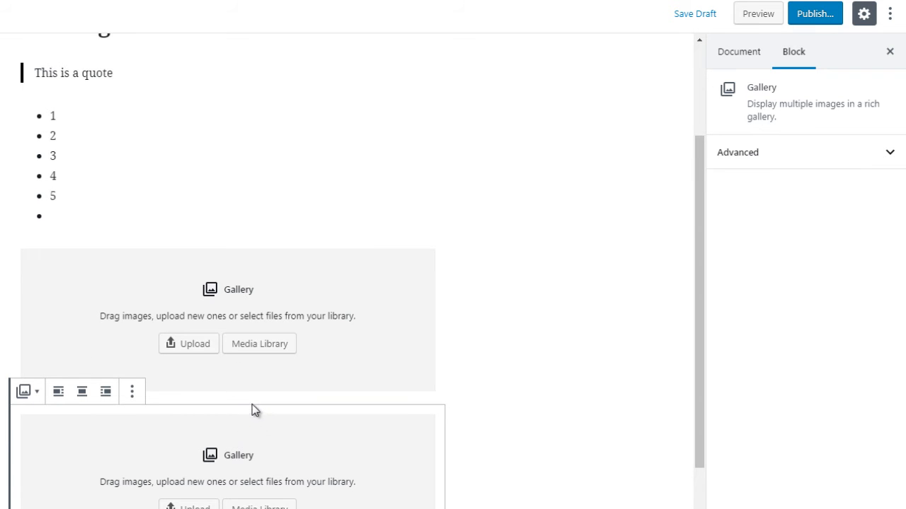
{"action": "left_click", "coordinate": [132, 394]}
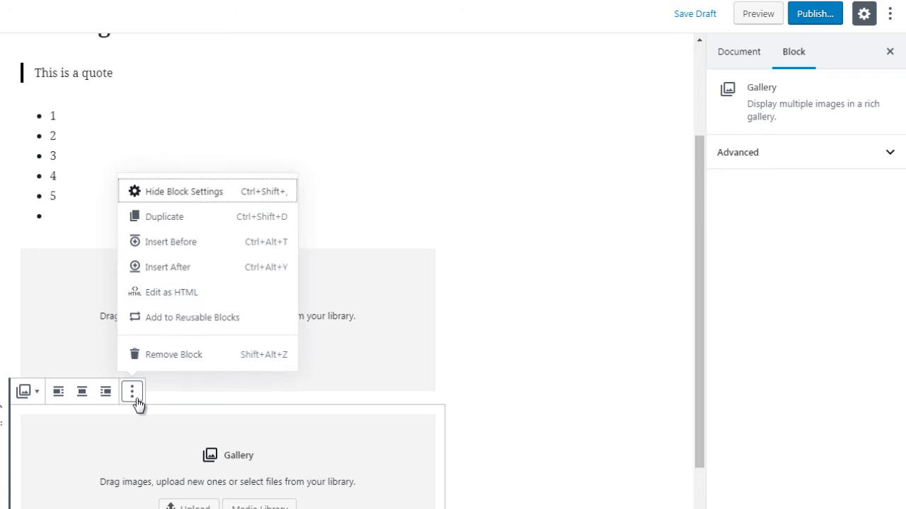
{"action": "left_click", "coordinate": [172, 356]}
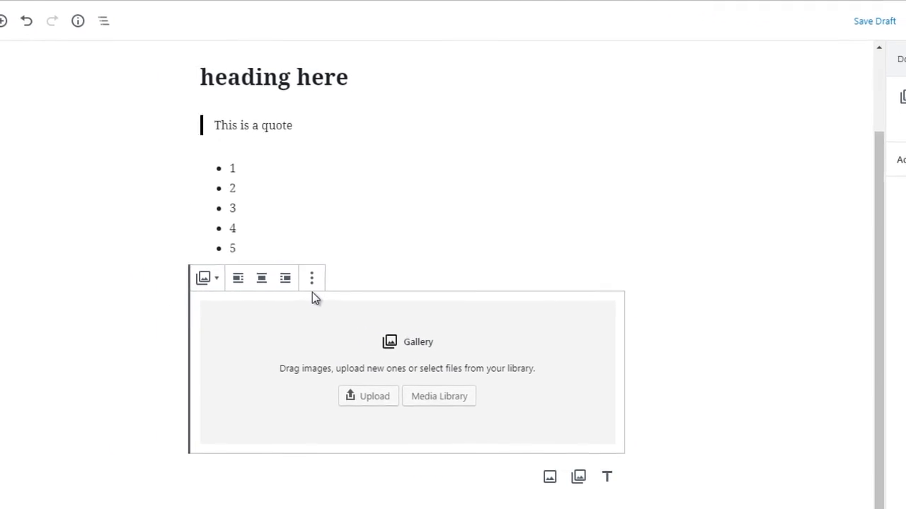
Insert an empty block directly before the gallery block.
{"action": "left_click", "coordinate": [132, 271]}
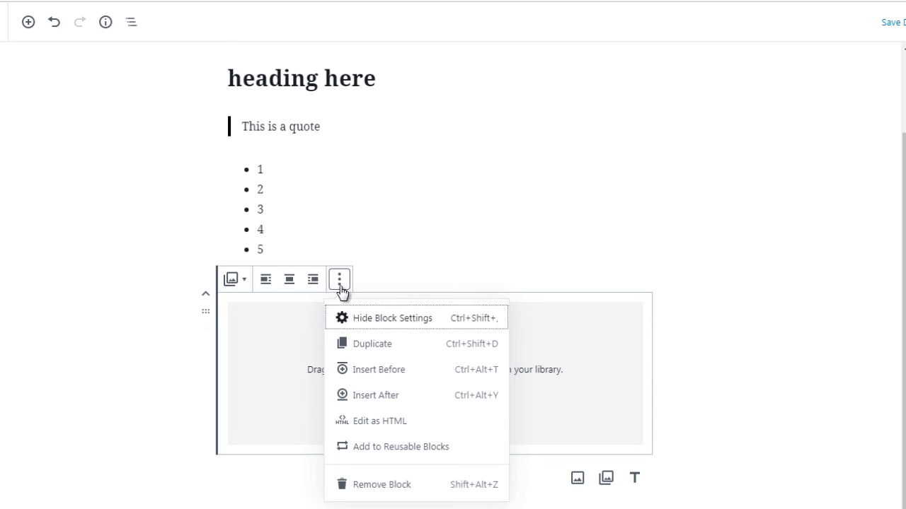
{"action": "left_click", "coordinate": [361, 376]}
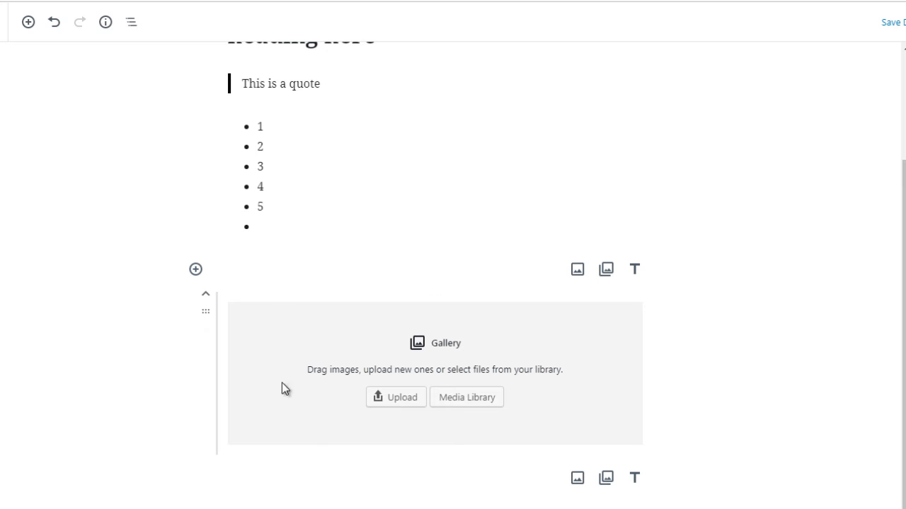
{"action": "left_click", "coordinate": [138, 365]}
{"action": "mouse_move", "coordinate": [397, 296]}
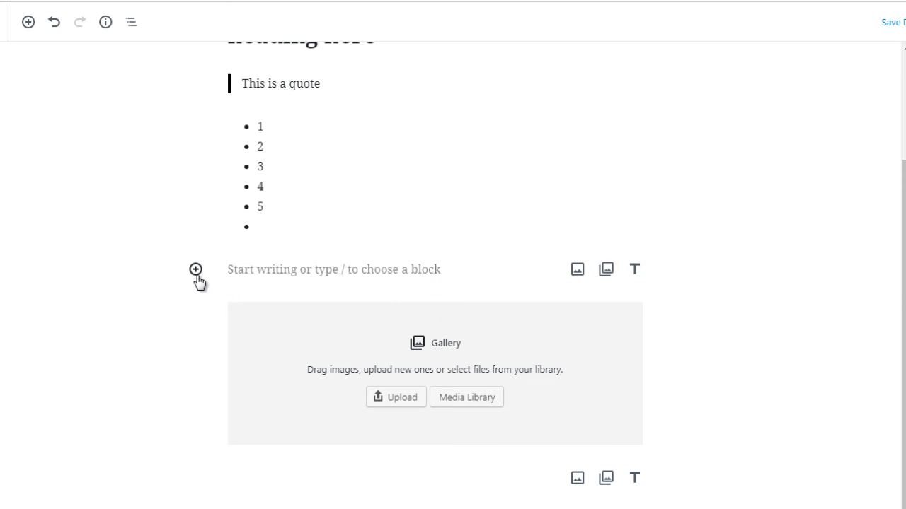
Review the gallery block's remaining options, such as Insert After and Edit as HTML, without applying any.
{"action": "left_click", "coordinate": [329, 321]}
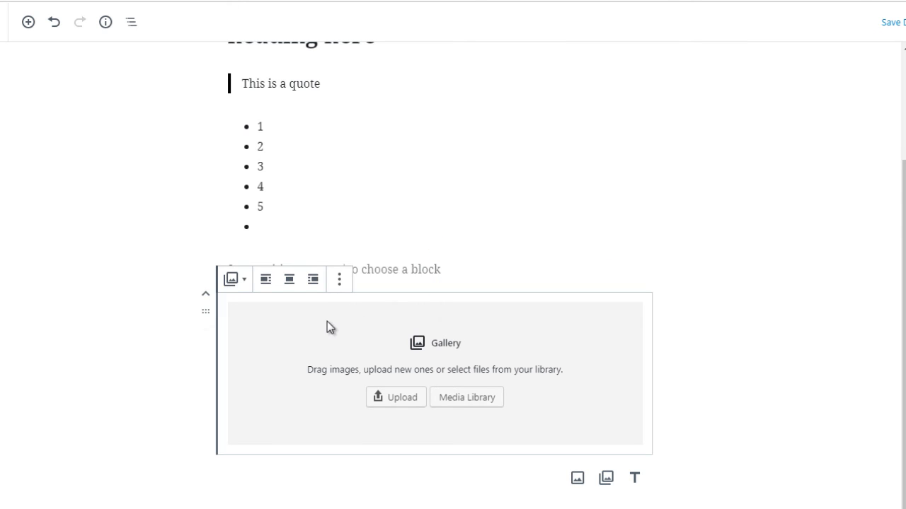
{"action": "left_click", "coordinate": [337, 286]}
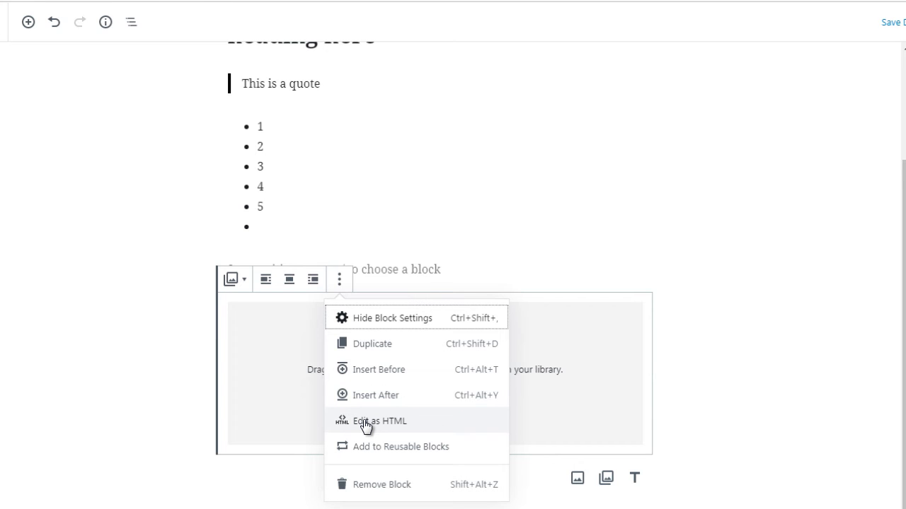
{"action": "left_click", "coordinate": [152, 278]}
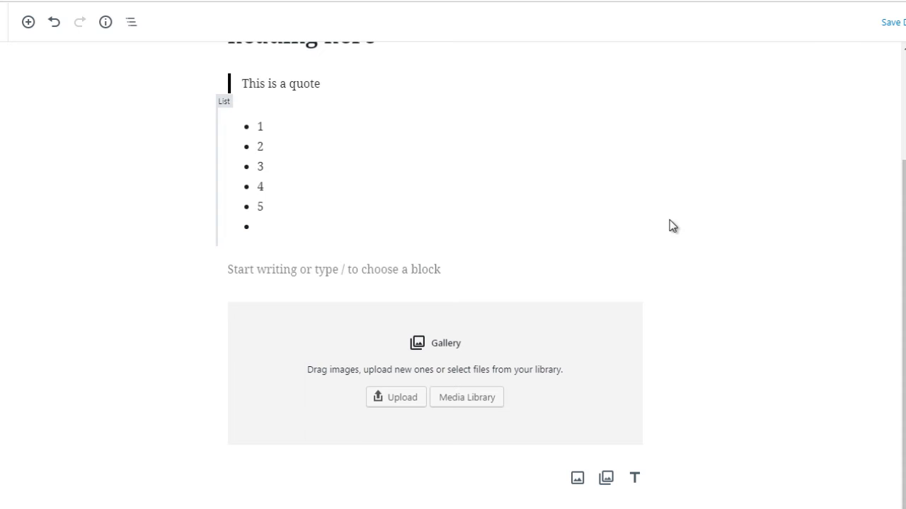
{"action": "scroll", "coordinate": [898, 283], "scroll_direction": "up", "scroll_amount": 2}
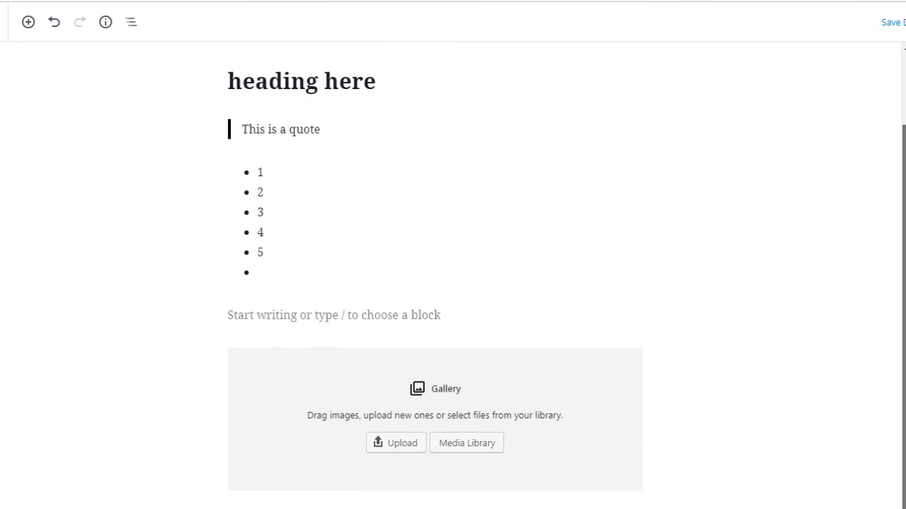
{"action": "left_click", "coordinate": [293, 227]}
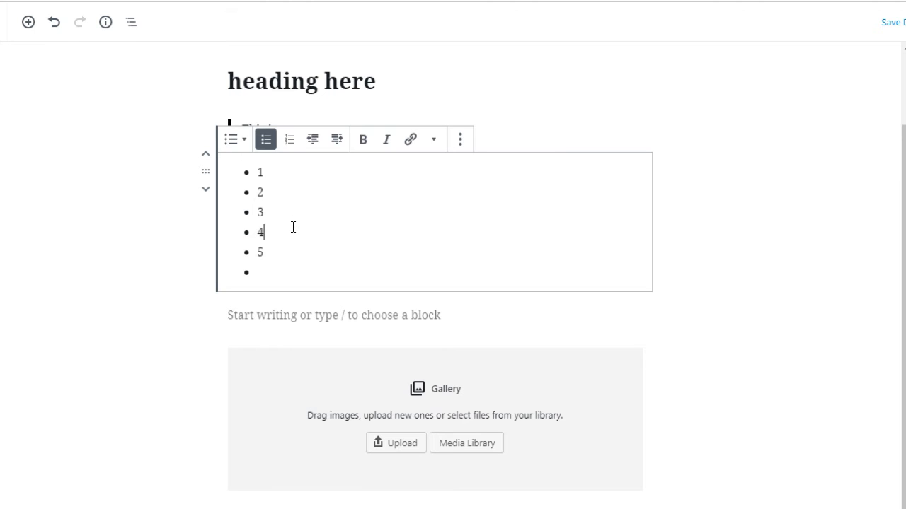
{"action": "left_click", "coordinate": [183, 292]}
{"action": "left_click", "coordinate": [291, 133]}
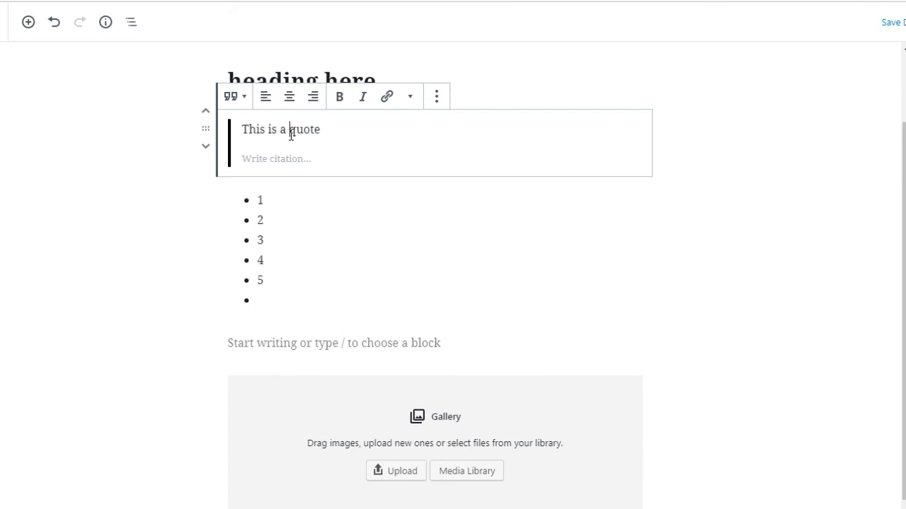
{"action": "left_click", "coordinate": [169, 245]}
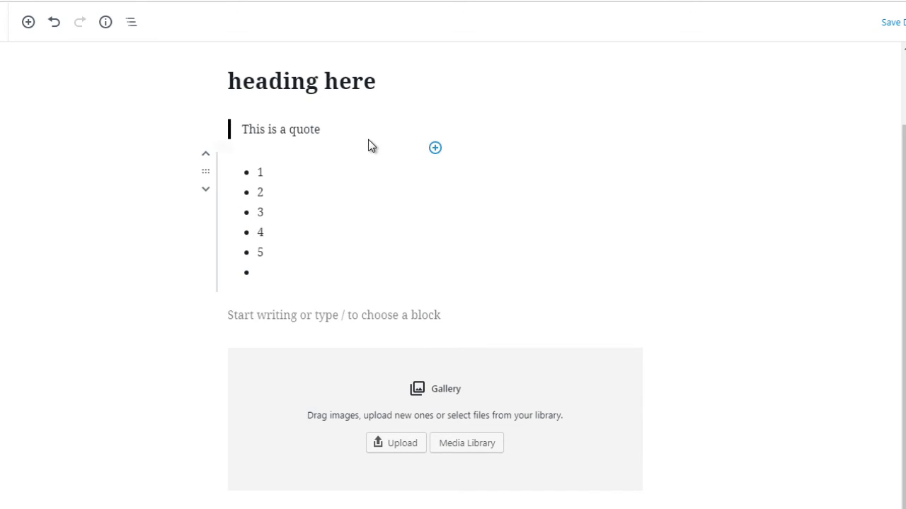
Insert a paragraph block between the quote and the list, containing the text "this is a paragraph".
{"action": "left_click", "coordinate": [435, 150]}
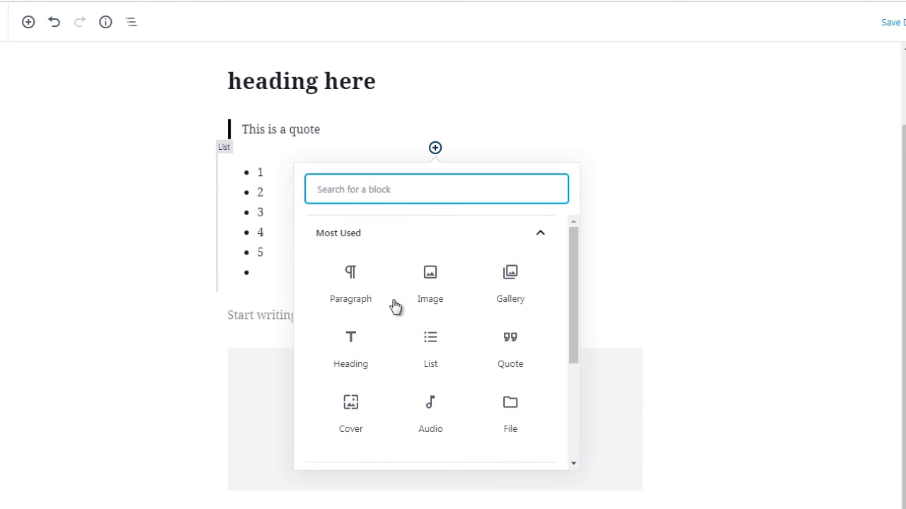
{"action": "left_click", "coordinate": [350, 282]}
{"action": "left_click", "coordinate": [349, 281]}
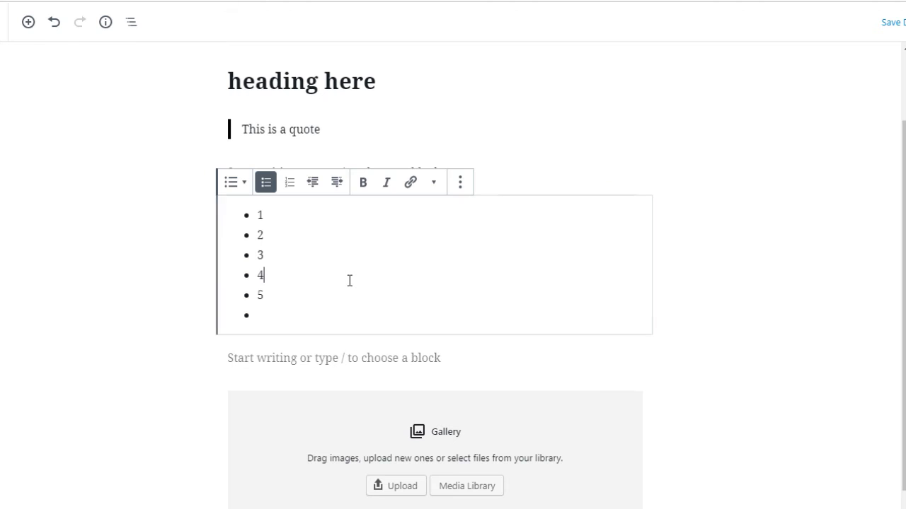
{"action": "left_click", "coordinate": [257, 174]}
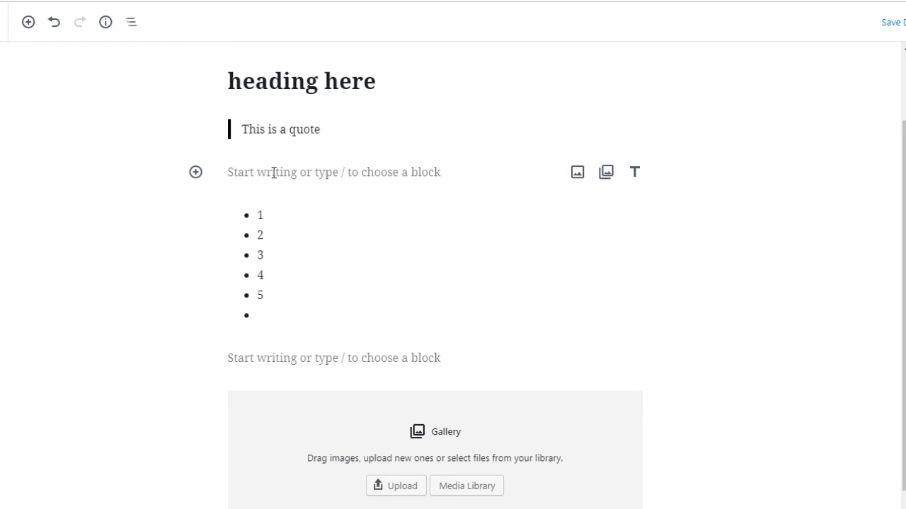
{"action": "type", "text": "this is a"}
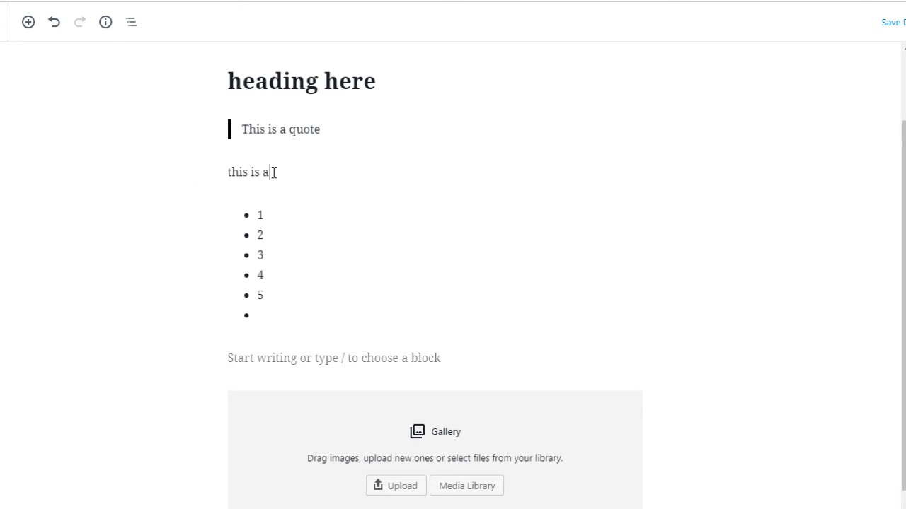
{"action": "type", "text": " paragraph"}
{"action": "left_click", "coordinate": [188, 215]}
Show the new paragraph block as editable HTML to view its markup.
{"action": "left_click", "coordinate": [253, 174]}
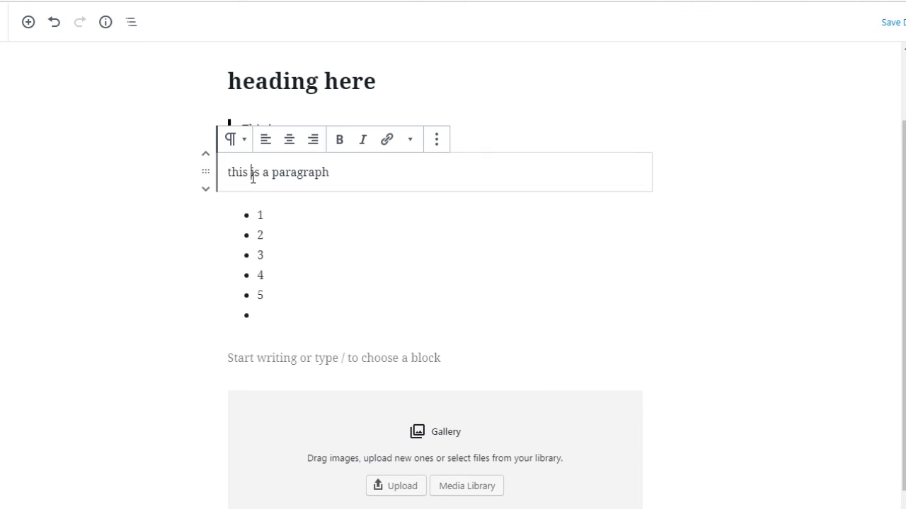
{"action": "left_click", "coordinate": [438, 143]}
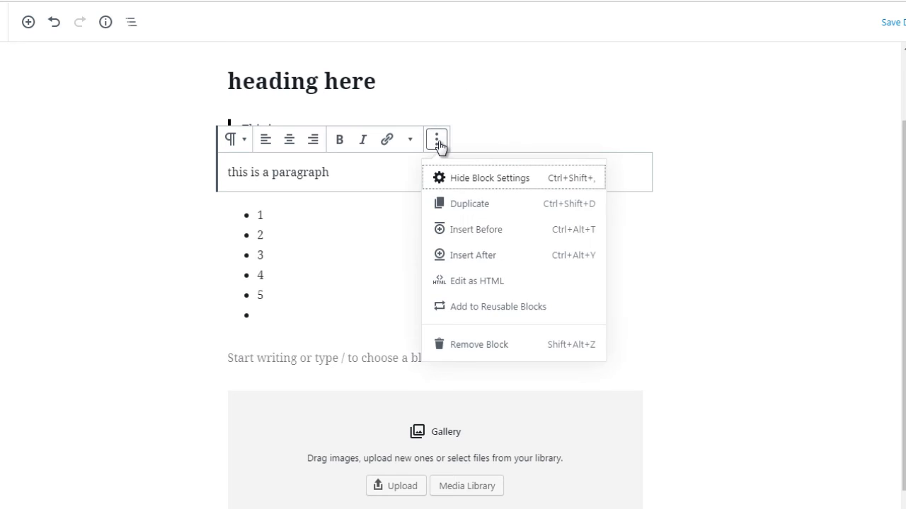
{"action": "left_click", "coordinate": [465, 283]}
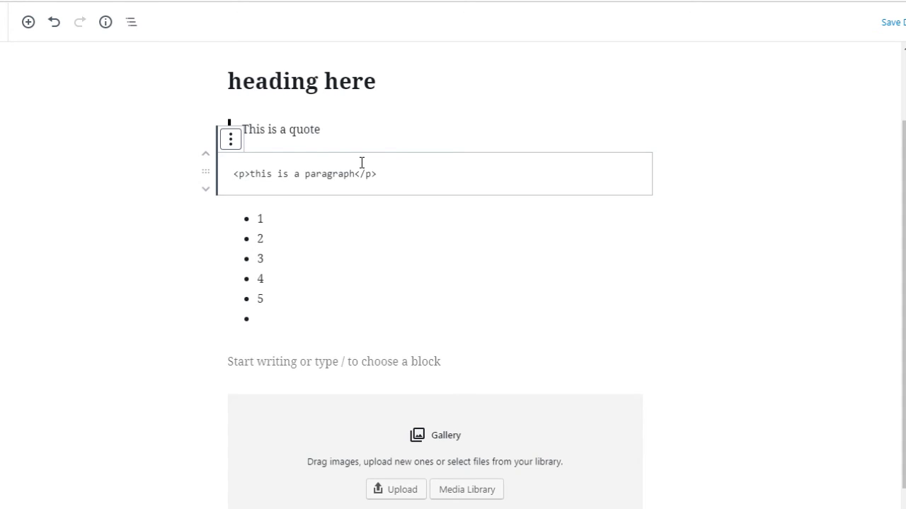
Add the paragraph block to the reusable blocks and save it under the name Template1.
{"action": "left_click", "coordinate": [232, 141]}
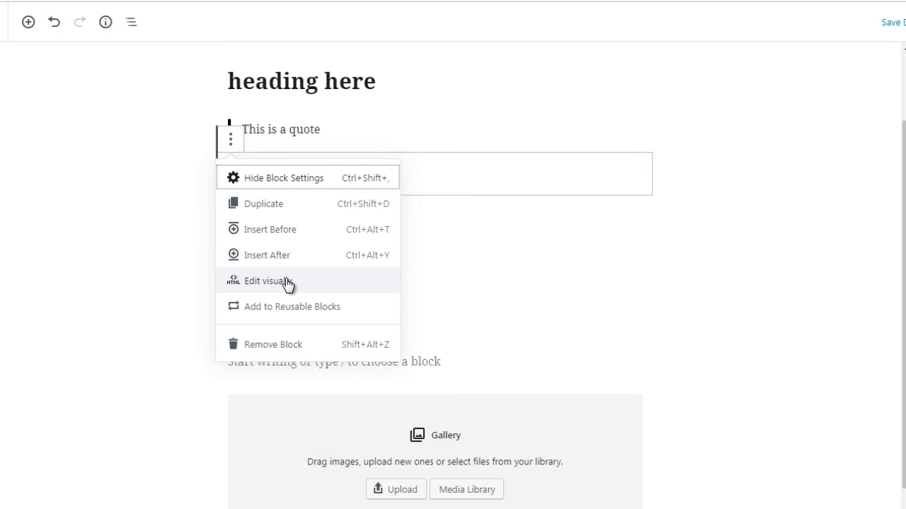
{"action": "left_click", "coordinate": [246, 308]}
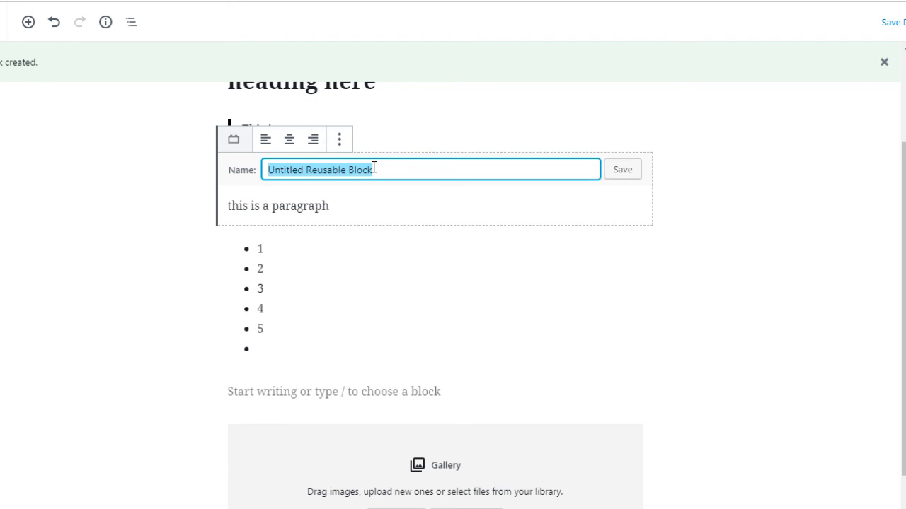
{"action": "type", "text": "Template1"}
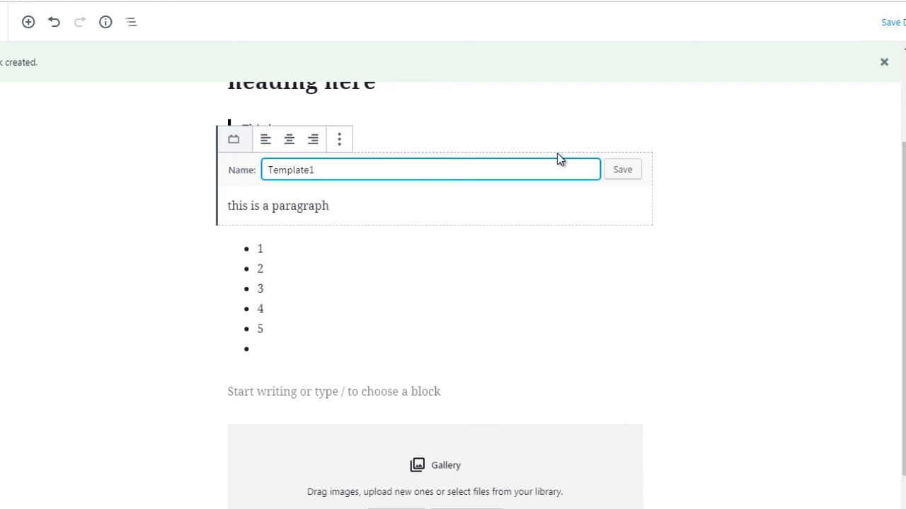
{"action": "left_click", "coordinate": [620, 170]}
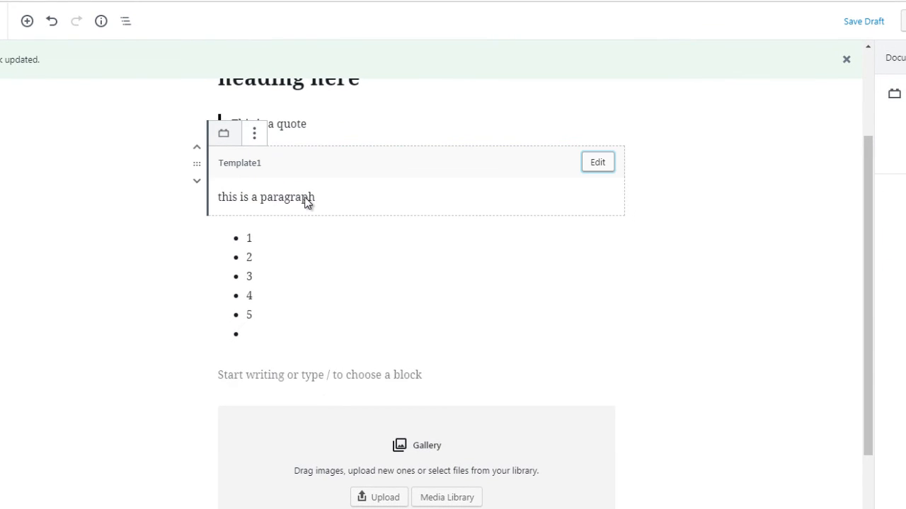
Insert the reusable block Template1 between the existing paragraph and the list.
{"action": "left_click", "coordinate": [134, 186]}
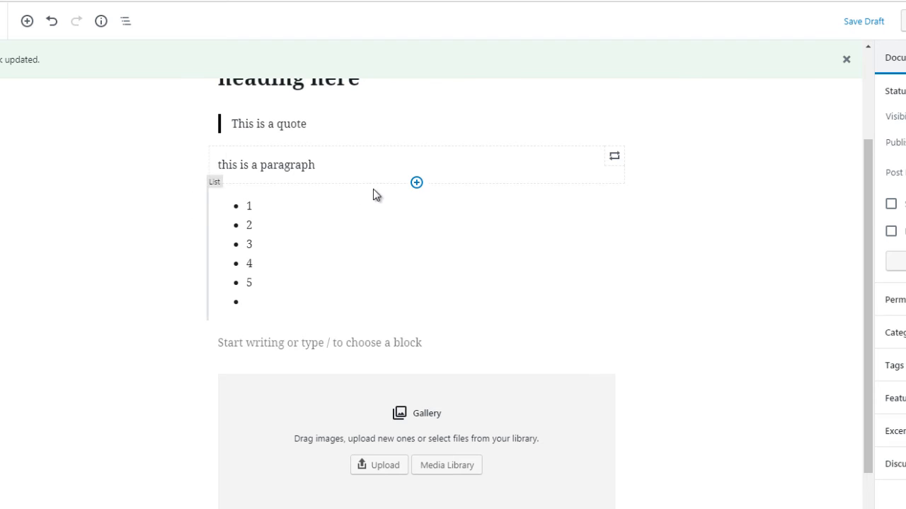
{"action": "left_click", "coordinate": [416, 184]}
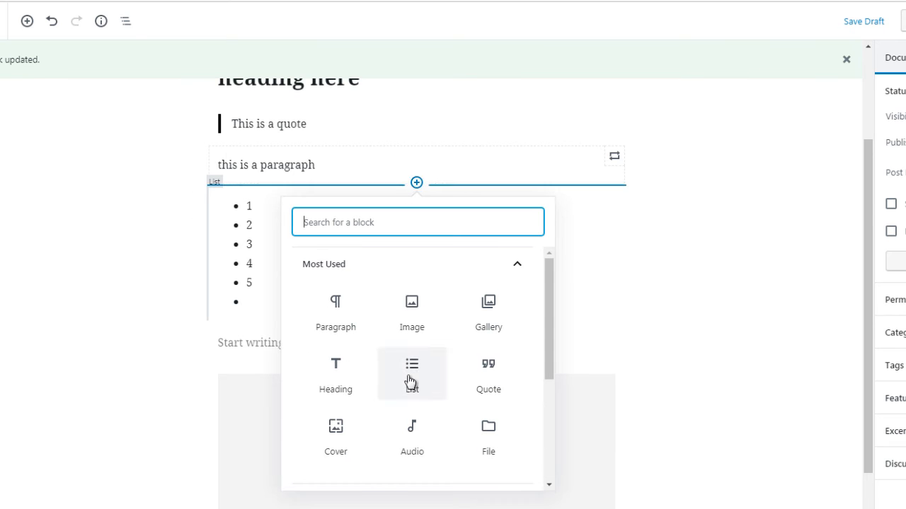
{"action": "left_click_drag", "start_coordinate": [547, 340], "coordinate": [547, 457]}
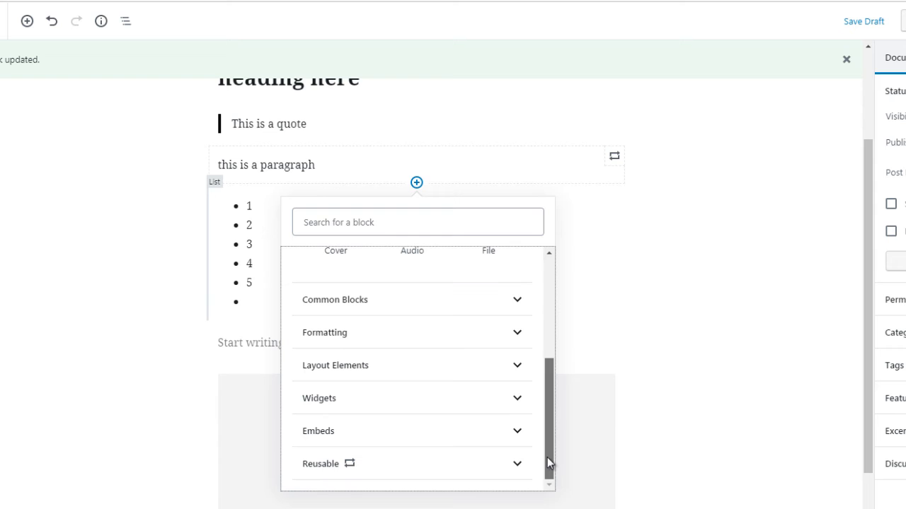
{"action": "left_click", "coordinate": [499, 468]}
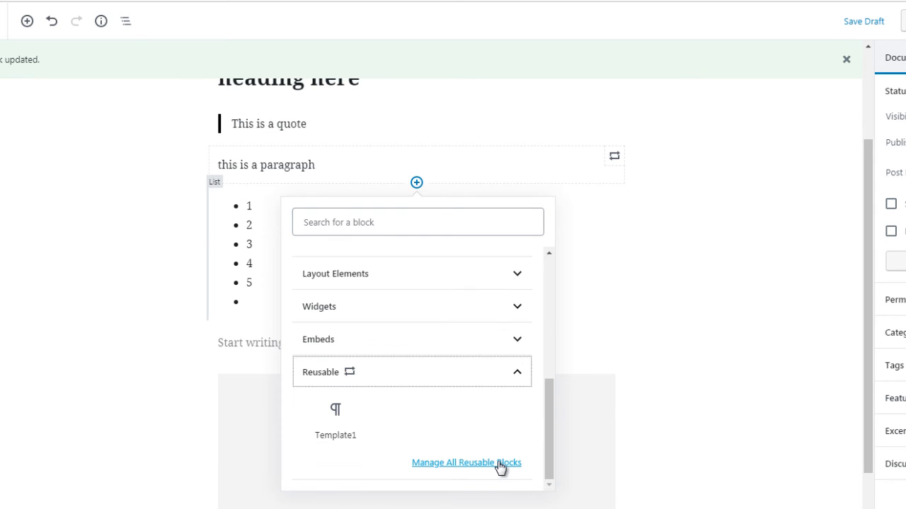
{"action": "mouse_move", "coordinate": [335, 419]}
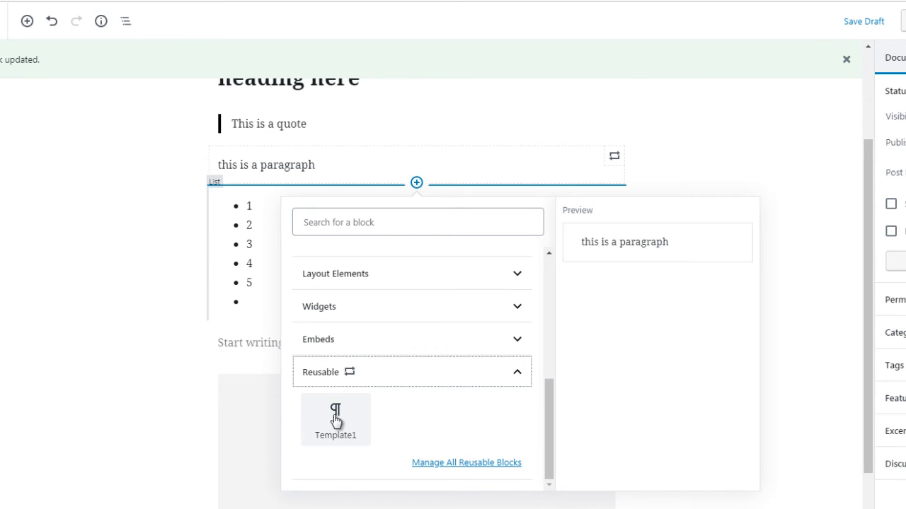
{"action": "left_click", "coordinate": [335, 419]}
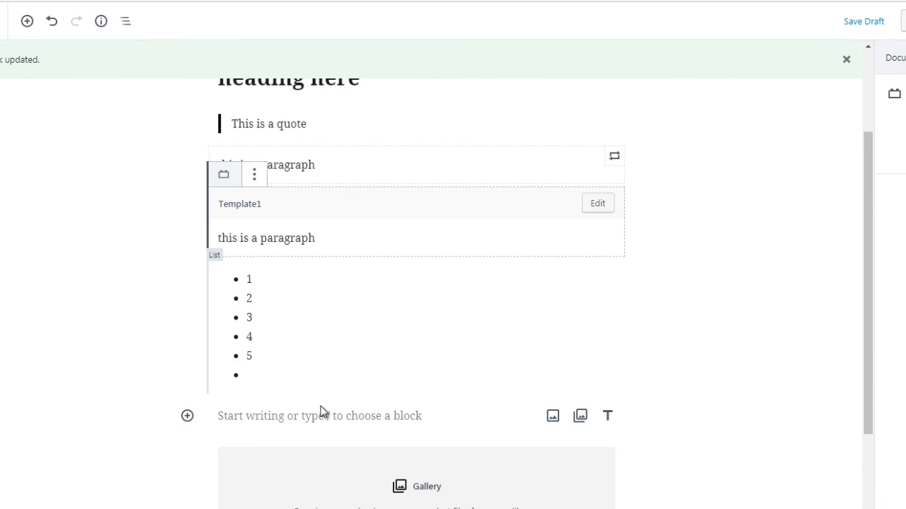
{"action": "left_click", "coordinate": [143, 283]}
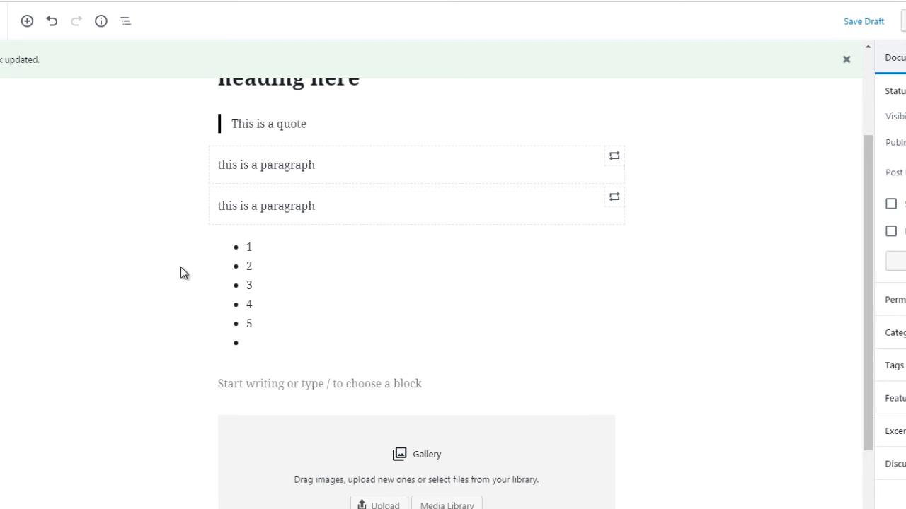
Add an empty image block below the gallery block at the end of the post.
{"action": "left_click_drag", "start_coordinate": [865, 271], "coordinate": [865, 331]}
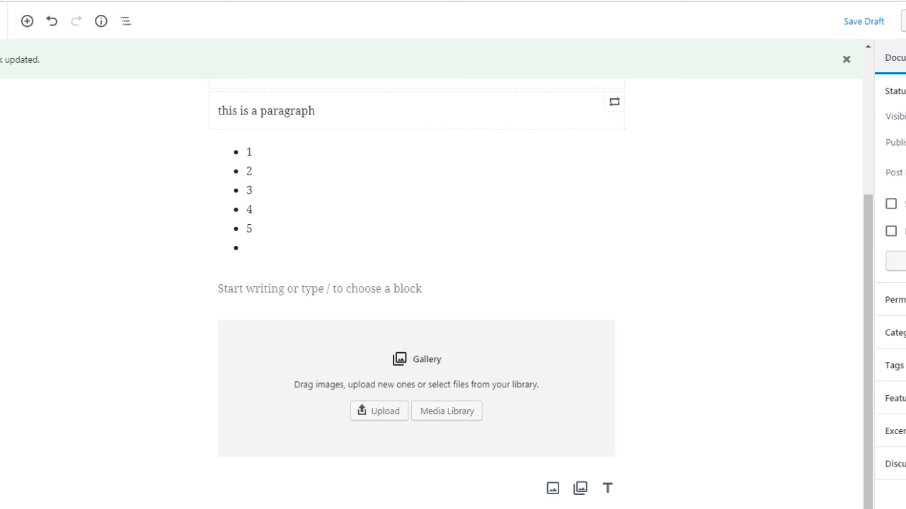
{"action": "scroll", "coordinate": [865, 333], "scroll_direction": "down", "scroll_amount": 1}
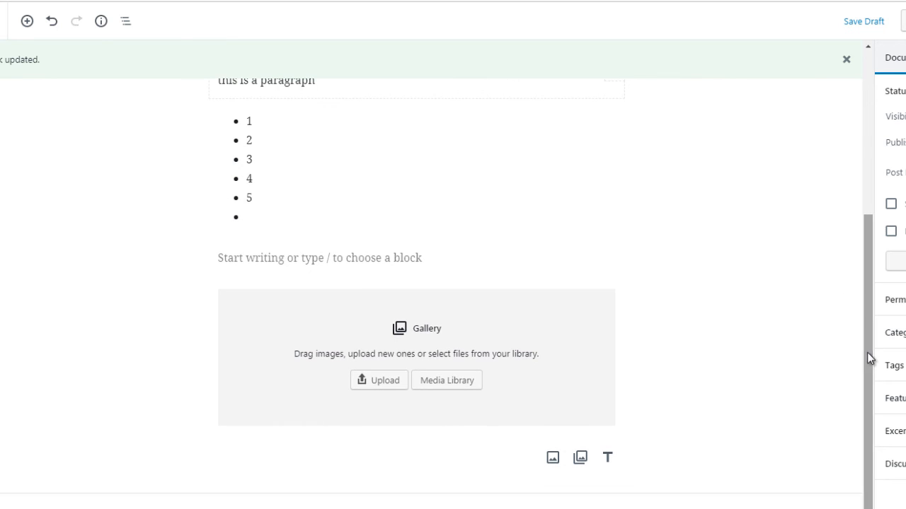
{"action": "left_click", "coordinate": [491, 380]}
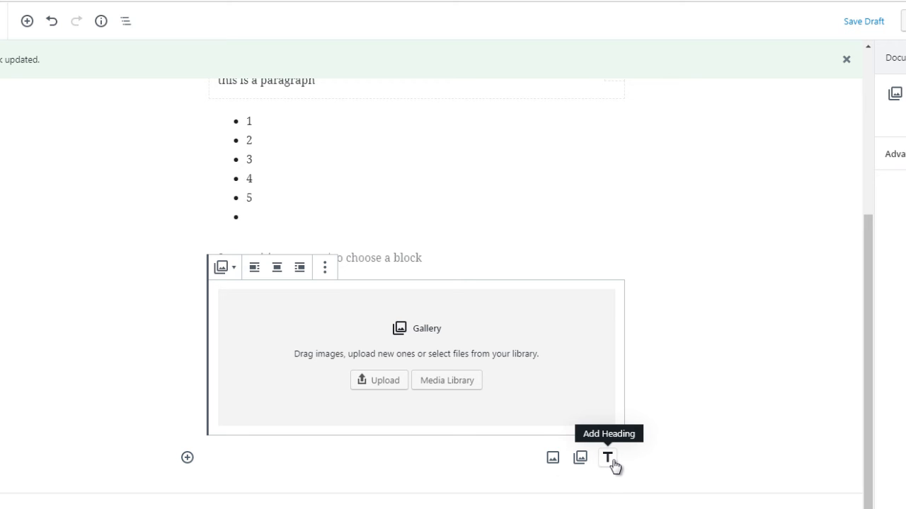
{"action": "left_click", "coordinate": [552, 458]}
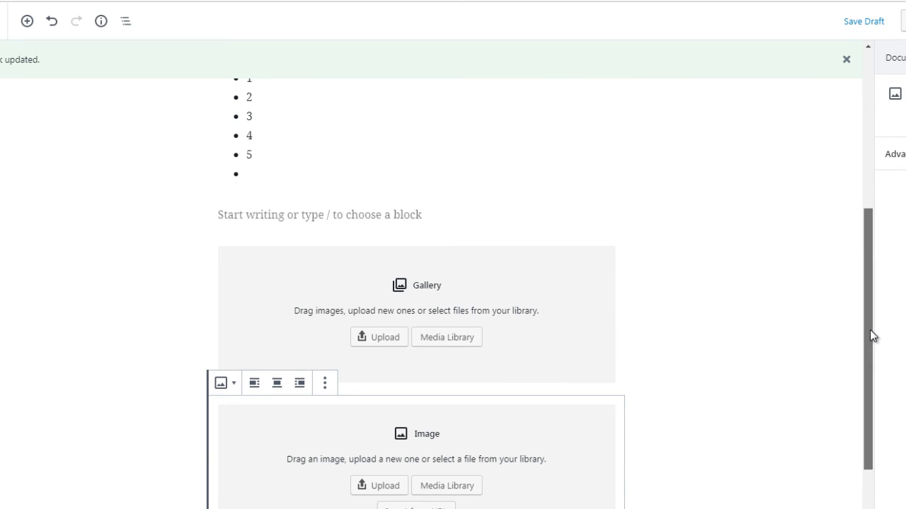
{"action": "left_click_drag", "start_coordinate": [870, 330], "coordinate": [861, 390]}
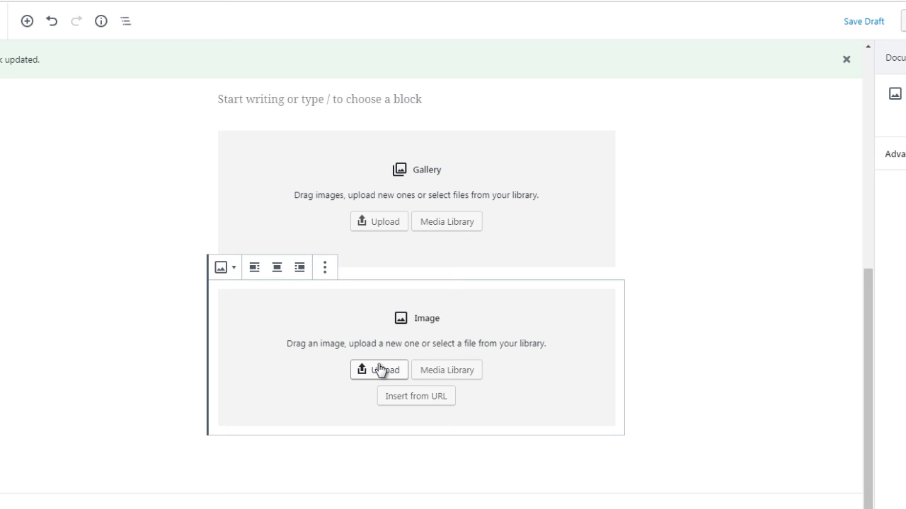
{"action": "left_click", "coordinate": [182, 319]}
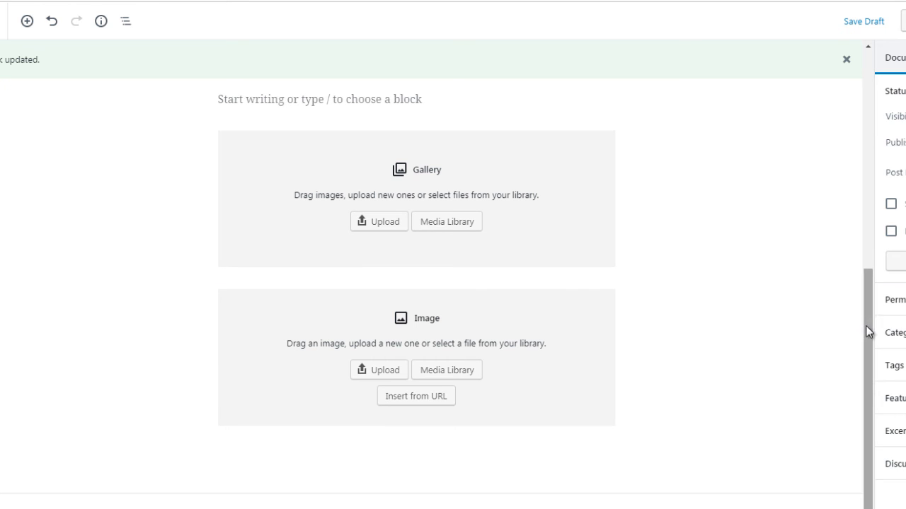
Browse the block types available for insertion below the image block, including the Common Blocks category.
{"action": "left_click", "coordinate": [414, 419]}
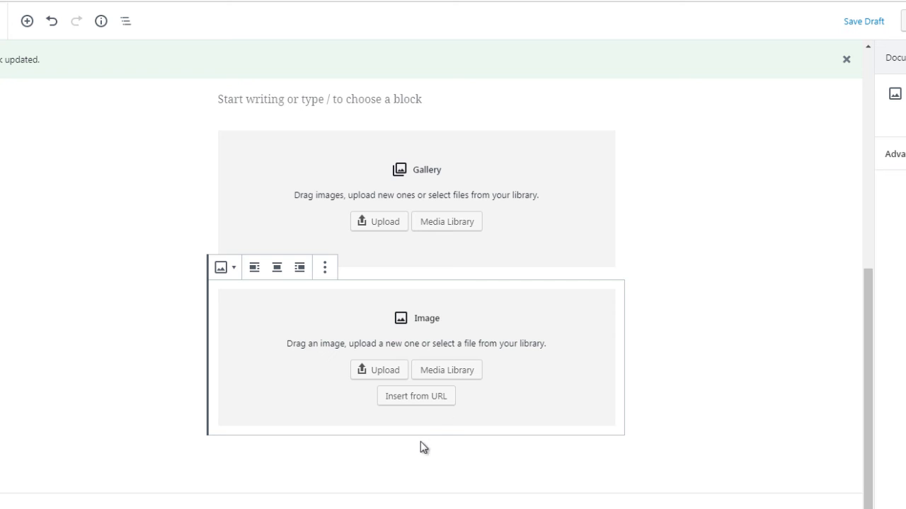
{"action": "left_click", "coordinate": [187, 458]}
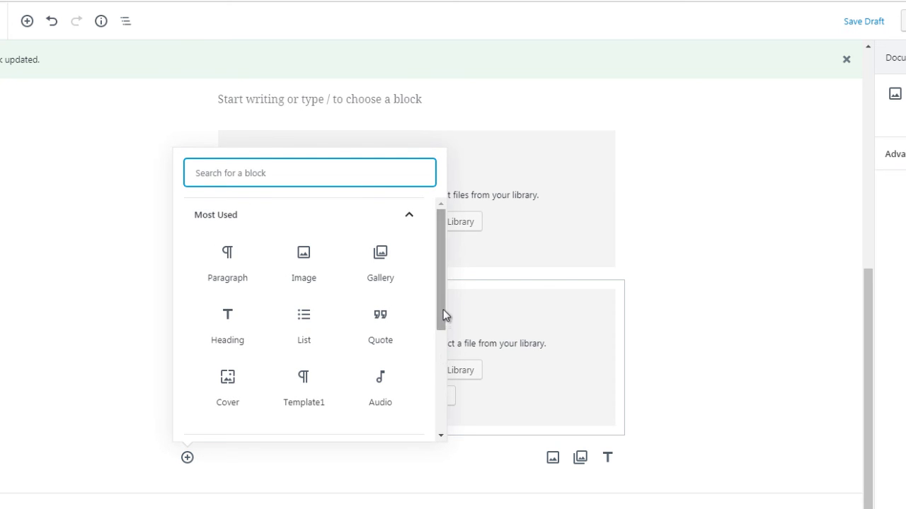
{"action": "mouse_move", "coordinate": [443, 309]}
{"action": "left_mouse_down"}
{"action": "mouse_move", "coordinate": [442, 352]}
{"action": "mouse_move", "coordinate": [441, 304]}
{"action": "left_mouse_up"}
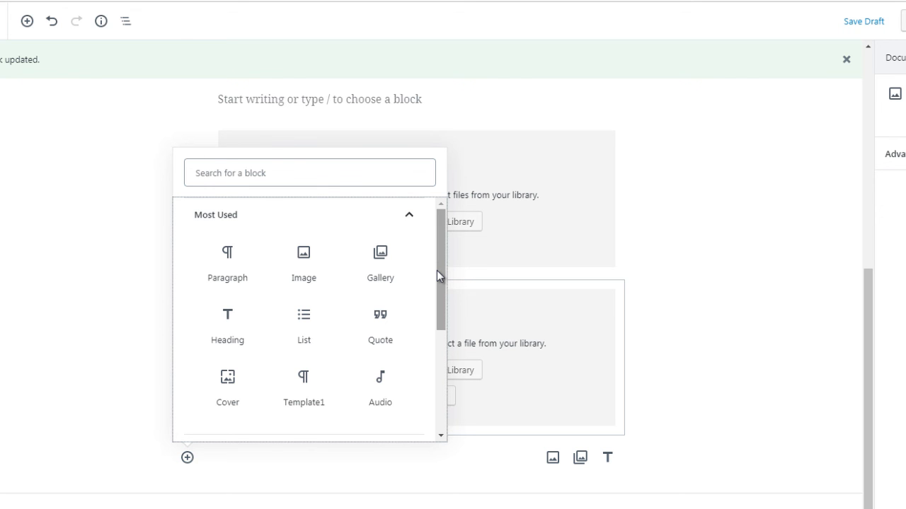
{"action": "left_click_drag", "start_coordinate": [437, 270], "coordinate": [435, 384]}
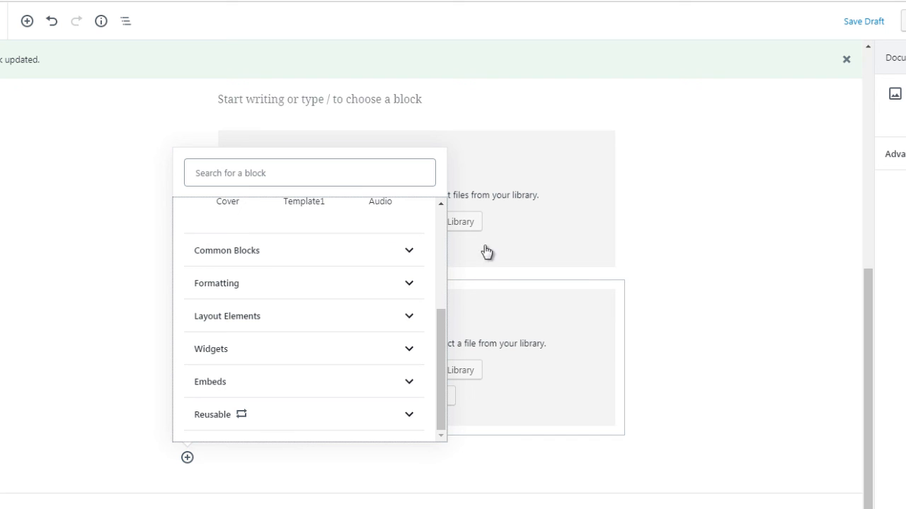
{"action": "left_click", "coordinate": [348, 257]}
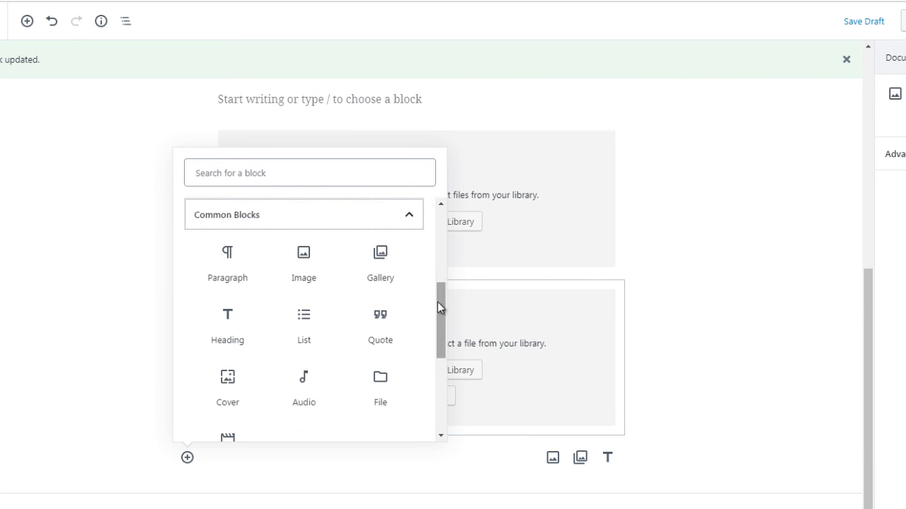
{"action": "mouse_move", "coordinate": [437, 302]}
{"action": "left_mouse_down"}
{"action": "mouse_move", "coordinate": [436, 366]}
{"action": "mouse_move", "coordinate": [429, 311]}
{"action": "left_mouse_up"}
{"action": "scroll", "coordinate": [429, 316], "scroll_direction": "up", "scroll_amount": 3}
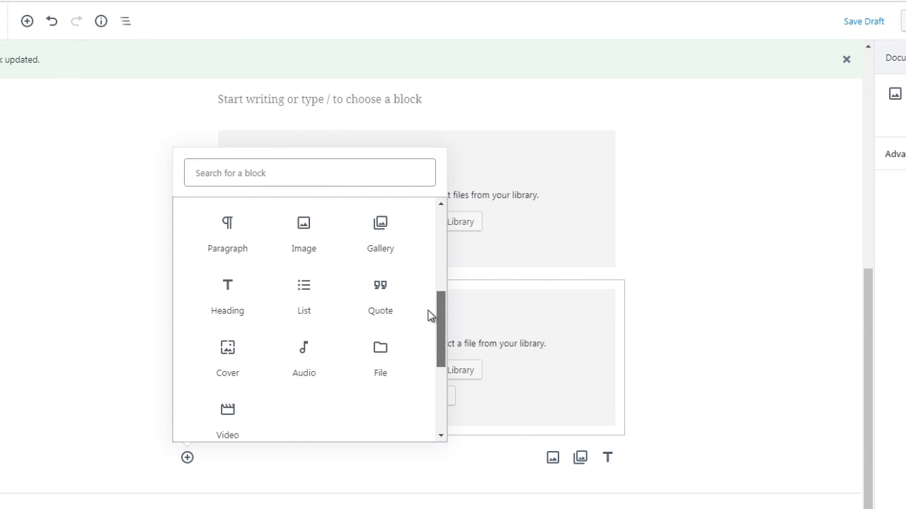
{"action": "scroll", "coordinate": [421, 339], "scroll_direction": "down", "scroll_amount": 6}
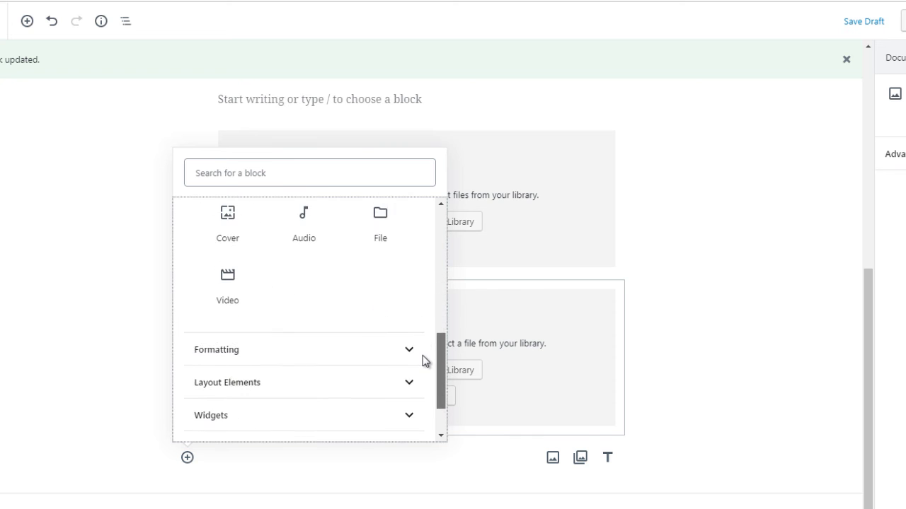
{"action": "scroll", "coordinate": [421, 382], "scroll_direction": "down", "scroll_amount": 2}
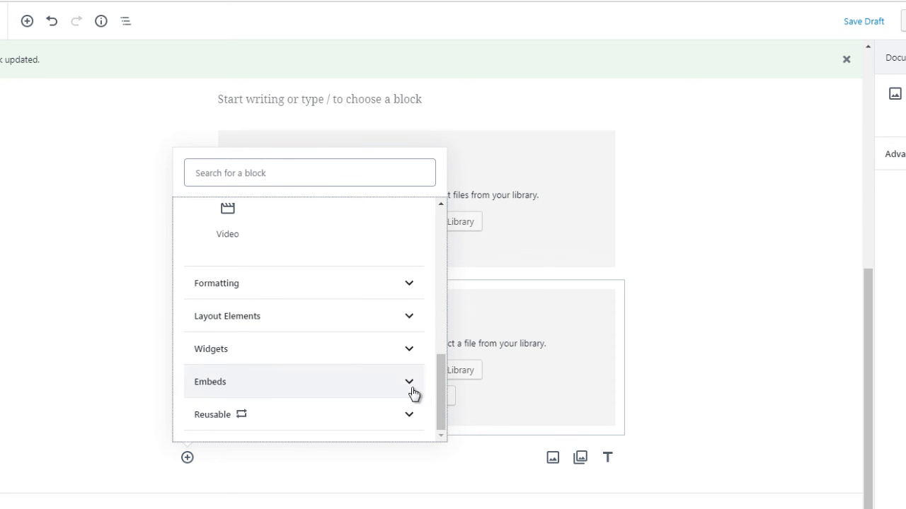
Insert an empty Shortcode block from the Widgets category below the image block.
{"action": "left_click", "coordinate": [289, 354]}
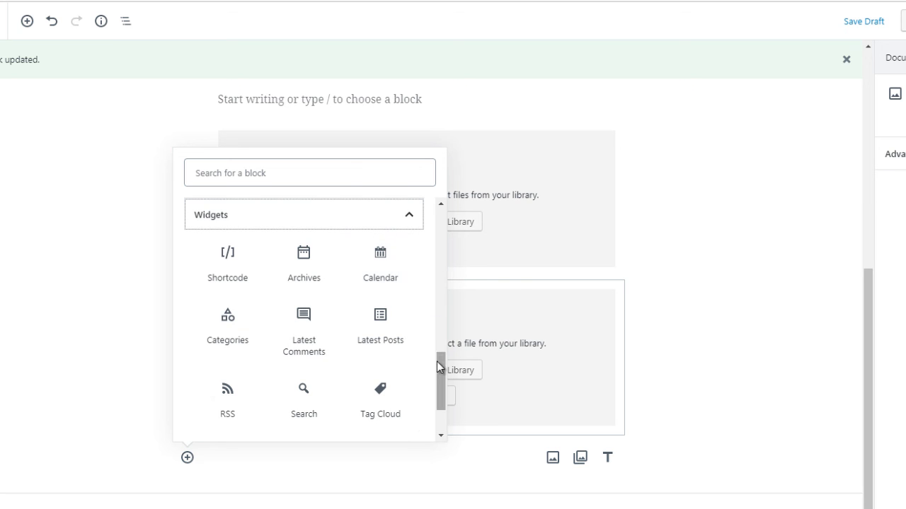
{"action": "left_click_drag", "start_coordinate": [437, 362], "coordinate": [436, 360]}
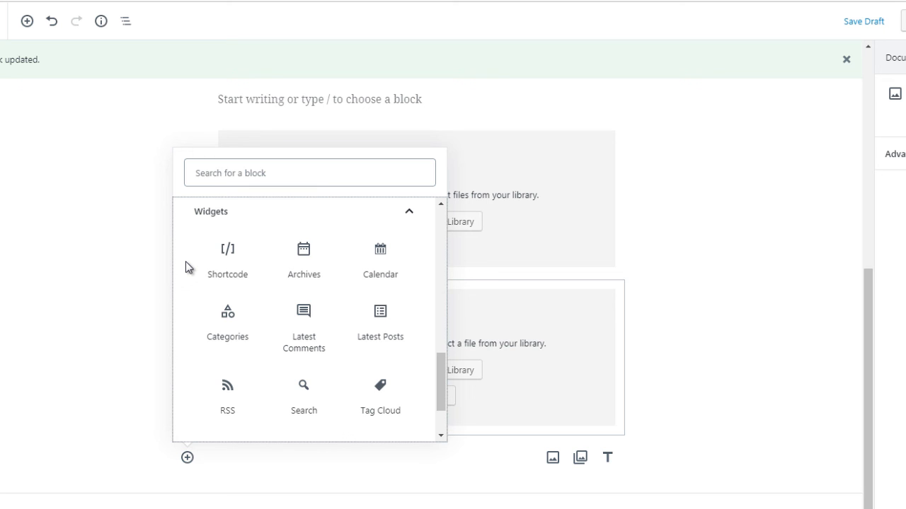
{"action": "left_click", "coordinate": [220, 259]}
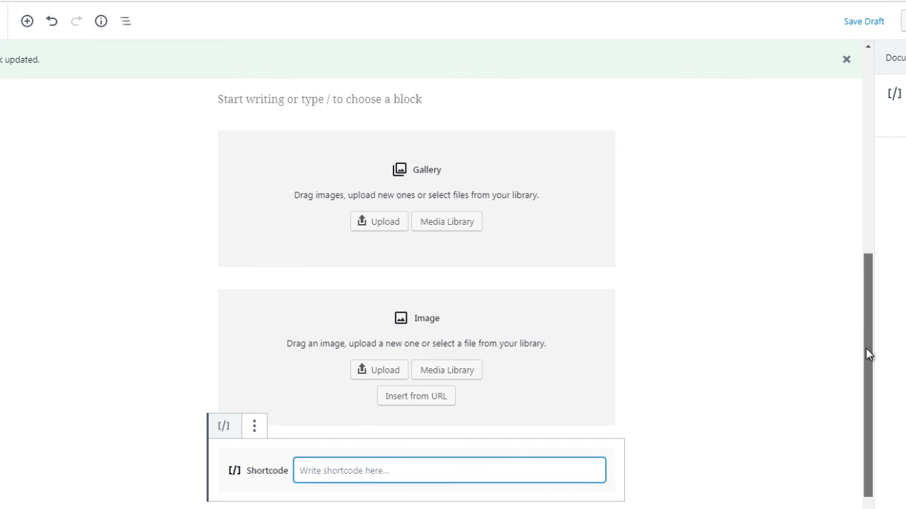
{"action": "scroll", "coordinate": [866, 350], "scroll_direction": "down", "scroll_amount": 1}
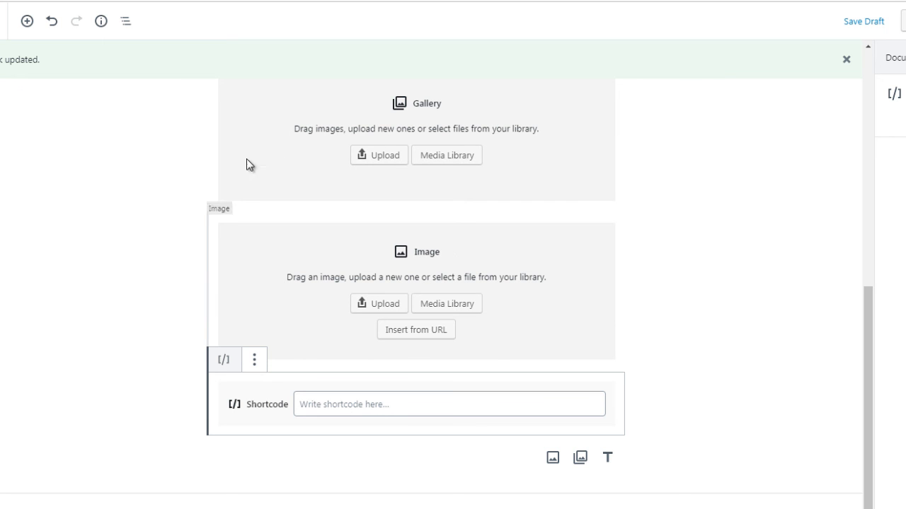
Review the post's block outline in Block Navigation, jump to the list block, and deselect it.
{"action": "left_click", "coordinate": [124, 24]}
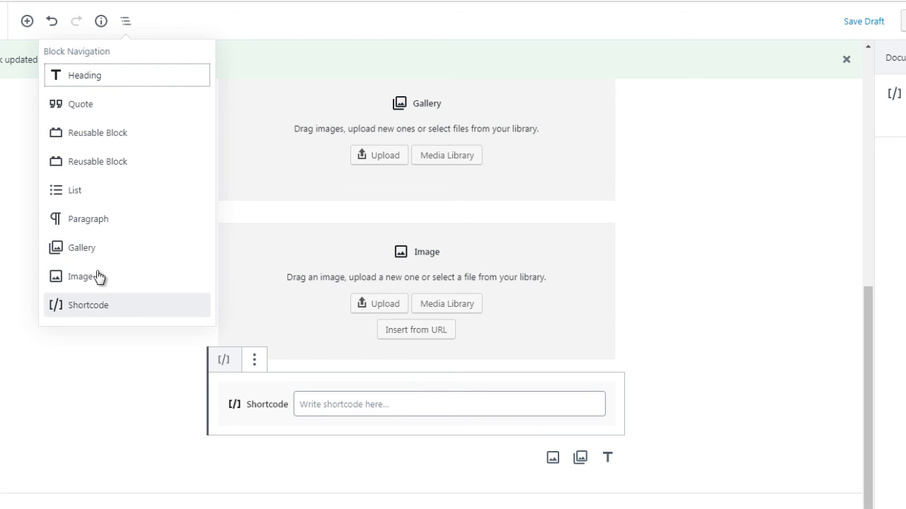
{"action": "left_click", "coordinate": [74, 193]}
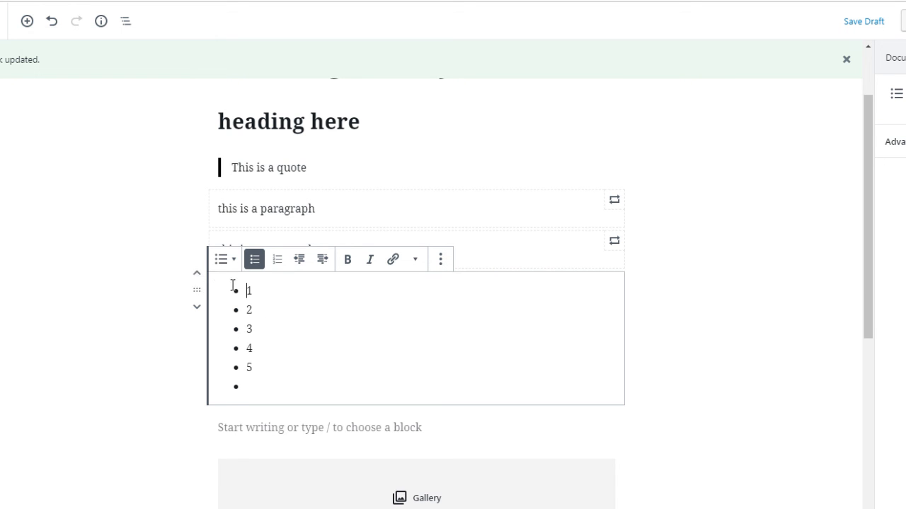
{"action": "left_click", "coordinate": [177, 230]}
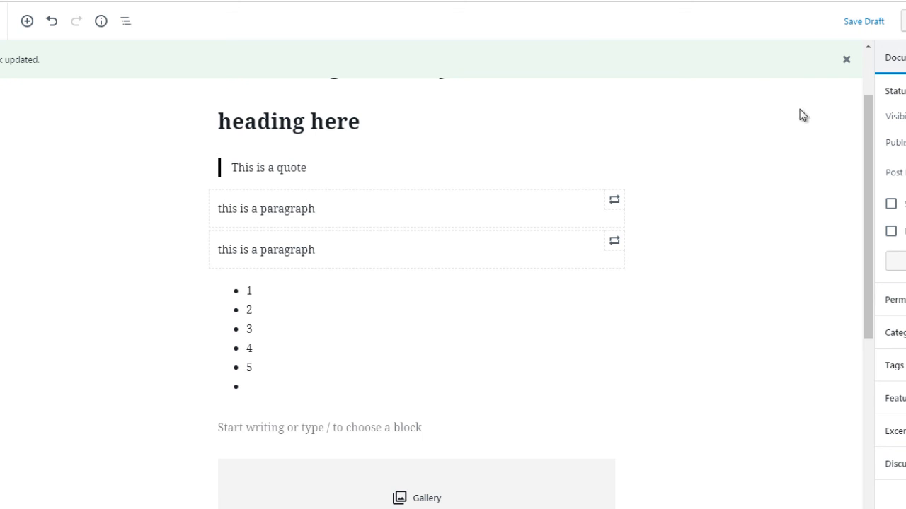
{"action": "mouse_move", "coordinate": [867, 131]}
{"action": "left_mouse_down"}
{"action": "mouse_move", "coordinate": [866, 149]}
{"action": "mouse_move", "coordinate": [876, 144]}
{"action": "mouse_move", "coordinate": [872, 133]}
{"action": "left_mouse_up"}
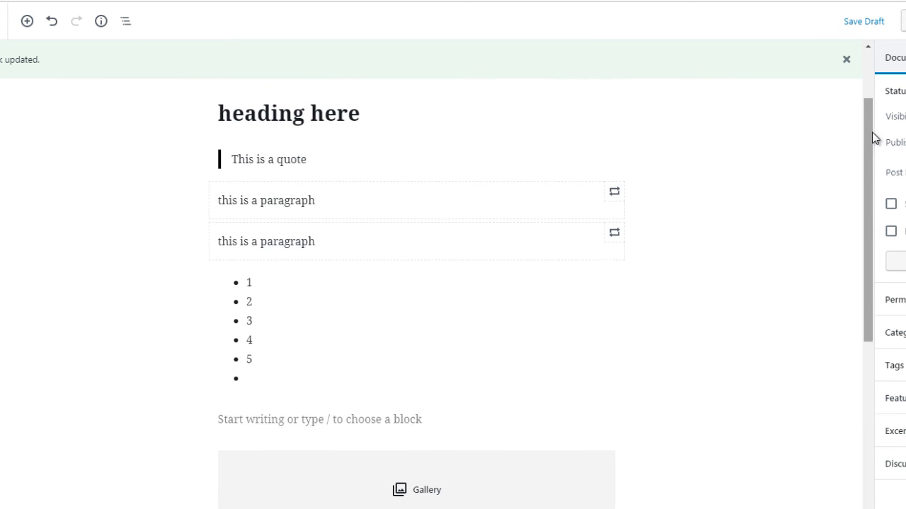
Use Block Navigation to jump to the image block near the end of the post and deselect it.
{"action": "left_click", "coordinate": [125, 28]}
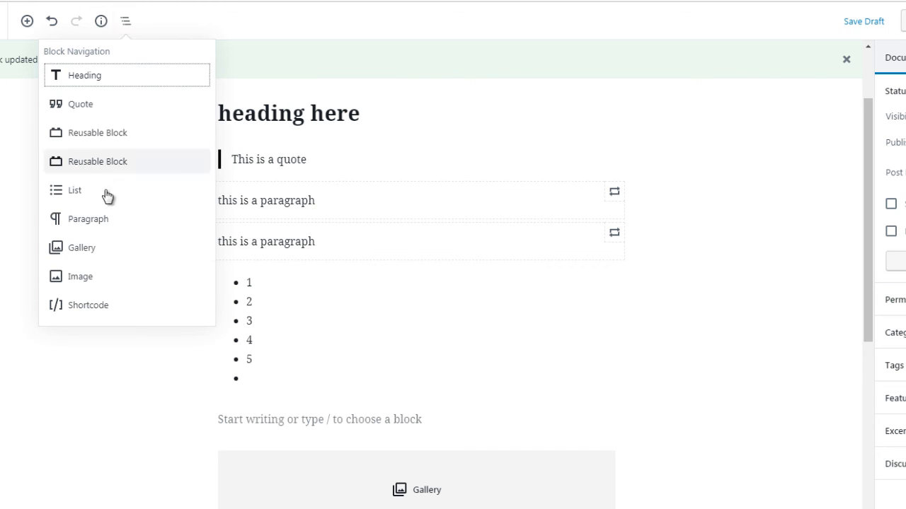
{"action": "left_click", "coordinate": [88, 278]}
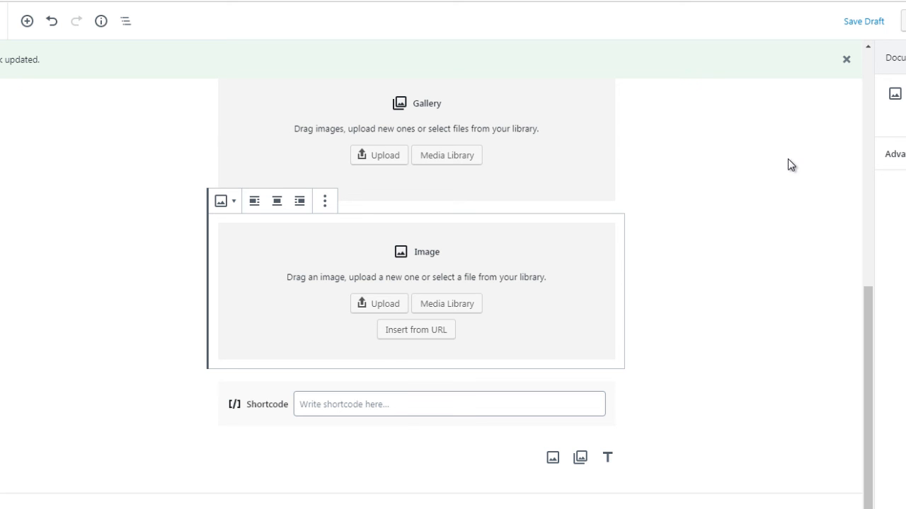
{"action": "left_click", "coordinate": [730, 187]}
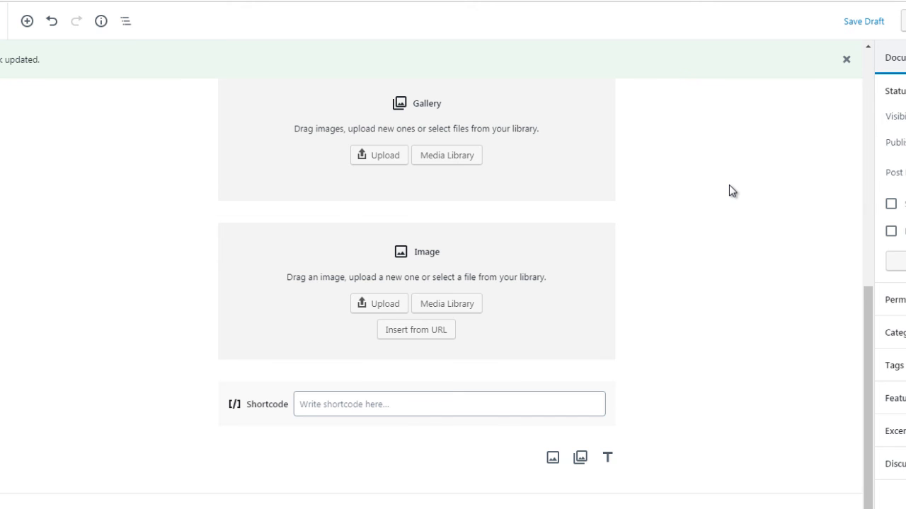